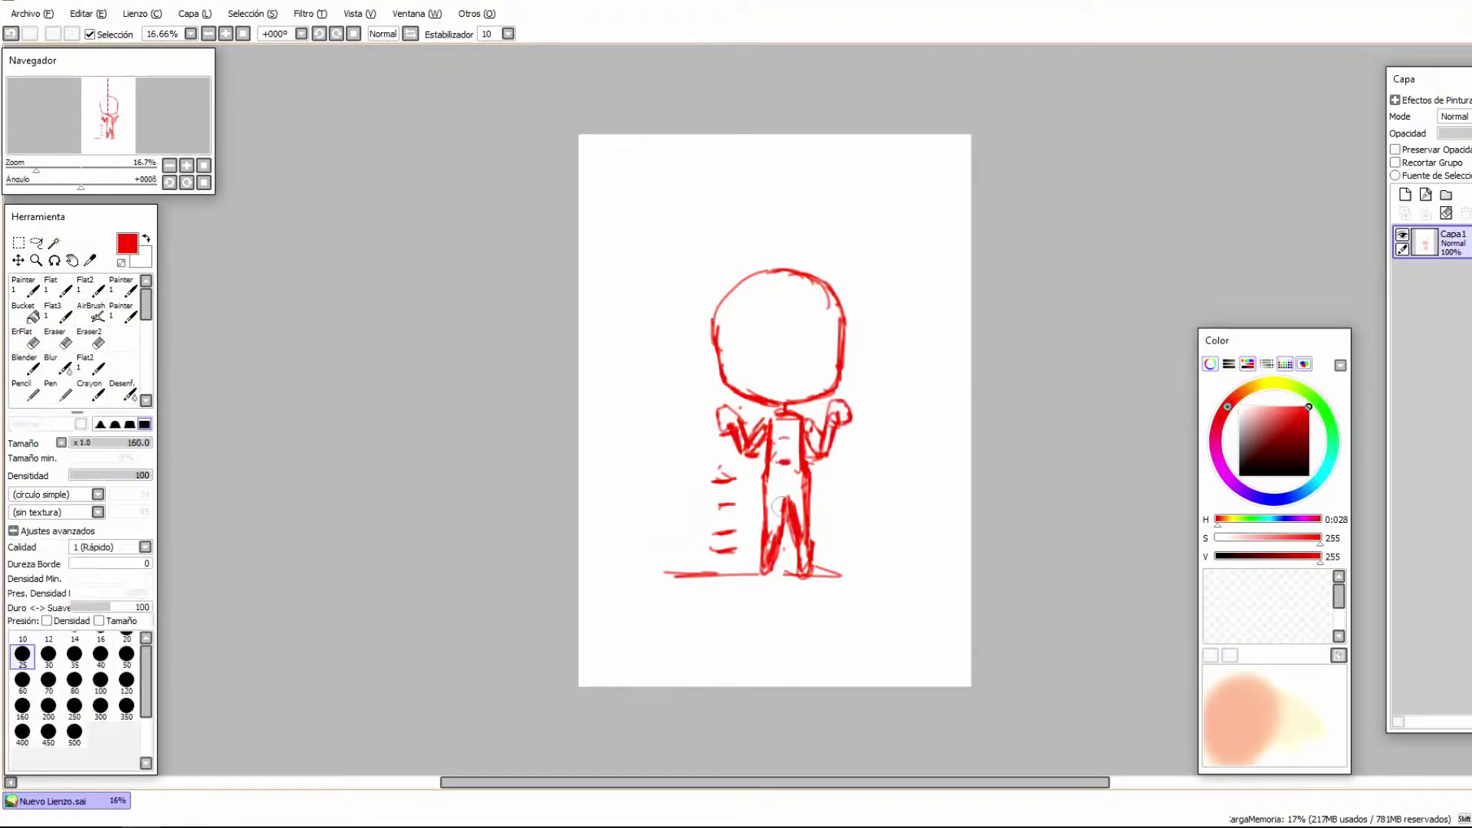
Step: Erase the proportion marks beside the figure's legs and the stray ground line next to the feet
{"action": "left_click_drag", "start_coordinate": [717, 418], "coordinate": [720, 552]}
{"action": "left_click_drag", "start_coordinate": [816, 574], "coordinate": [843, 573]}
Step: On a new layer, sketch a large cyan circle around the figure and short curves beside the head and hands
{"action": "left_click", "coordinate": [1405, 195]}
{"action": "left_click", "coordinate": [1320, 477]}
{"action": "mouse_move", "coordinate": [659, 322]}
{"action": "left_mouse_down"}
{"action": "mouse_move", "coordinate": [736, 264]}
{"action": "mouse_move", "coordinate": [904, 309]}
{"action": "mouse_move", "coordinate": [766, 546]}
{"action": "mouse_move", "coordinate": [636, 345]}
{"action": "mouse_move", "coordinate": [843, 253]}
{"action": "mouse_move", "coordinate": [664, 431]}
{"action": "left_mouse_up"}
{"action": "key", "text": "ctrl+z"}
{"action": "left_click_drag", "start_coordinate": [851, 264], "coordinate": [931, 453]}
{"action": "left_click_drag", "start_coordinate": [711, 316], "coordinate": [728, 383]}
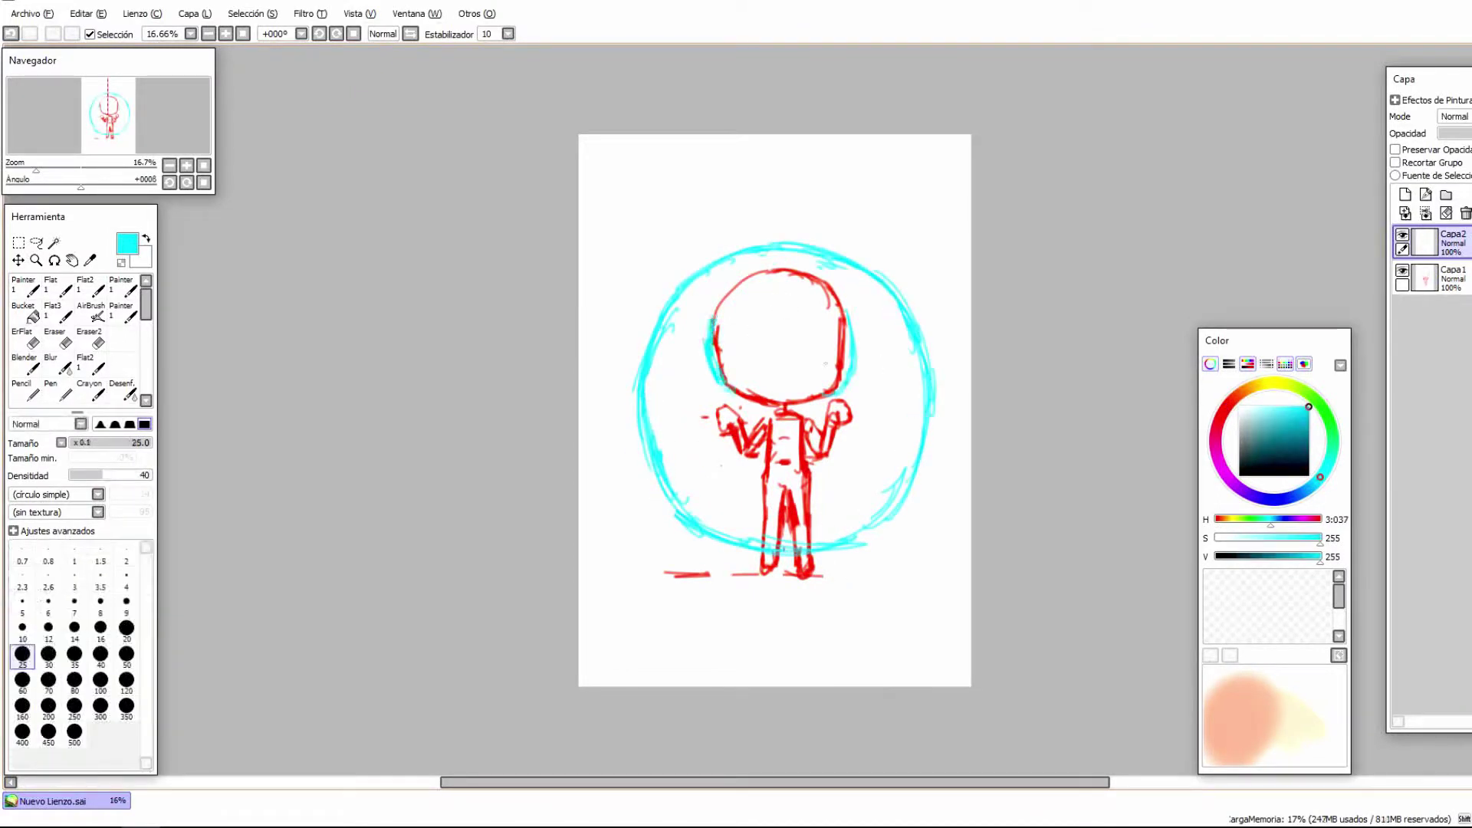
Step: Hide the red figure layer and erase the short cyan curves inside the circle
{"action": "left_click", "coordinate": [1402, 271]}
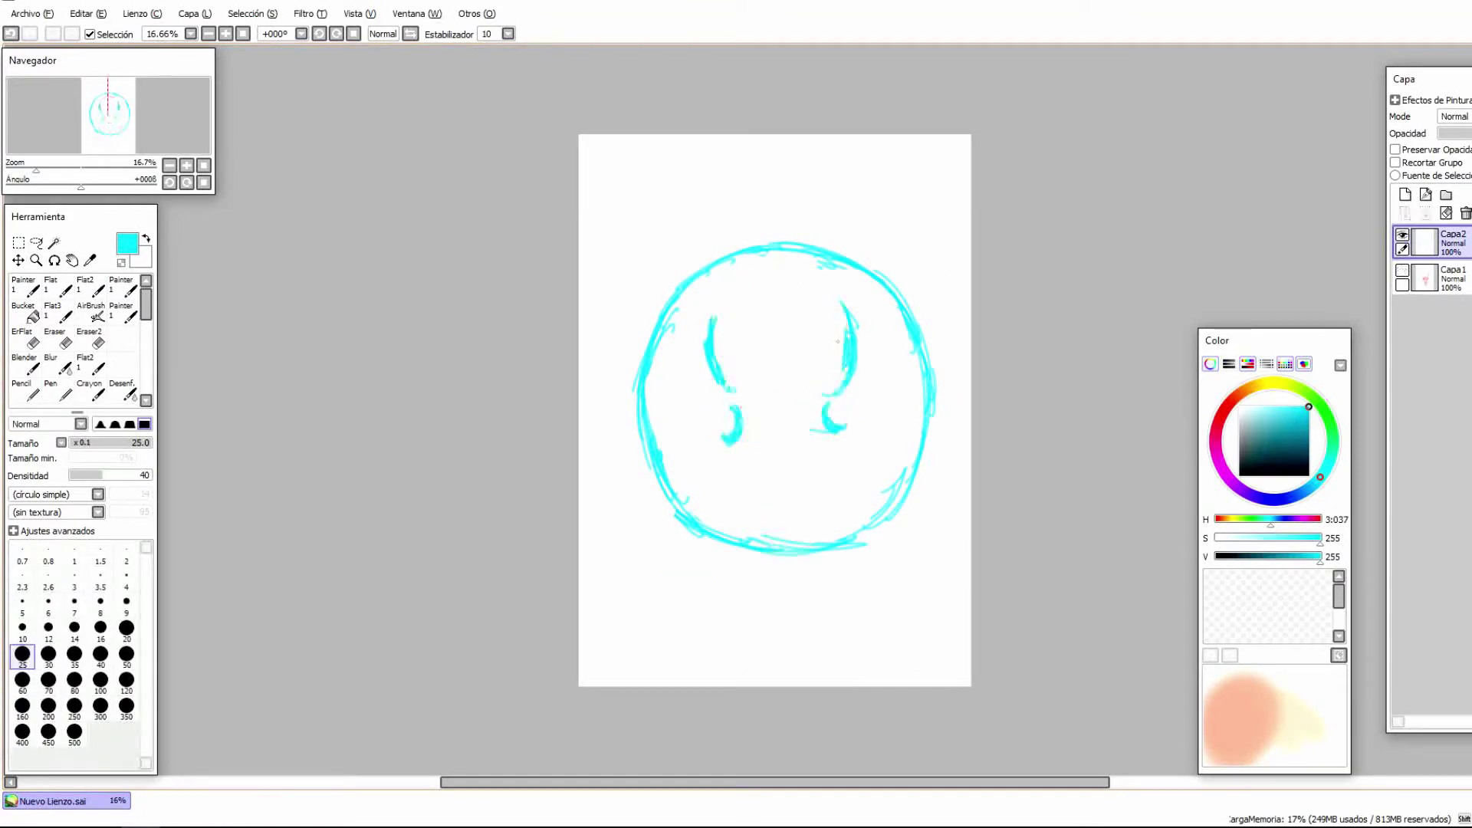
{"action": "key", "text": "b"}
{"action": "key", "text": "h"}
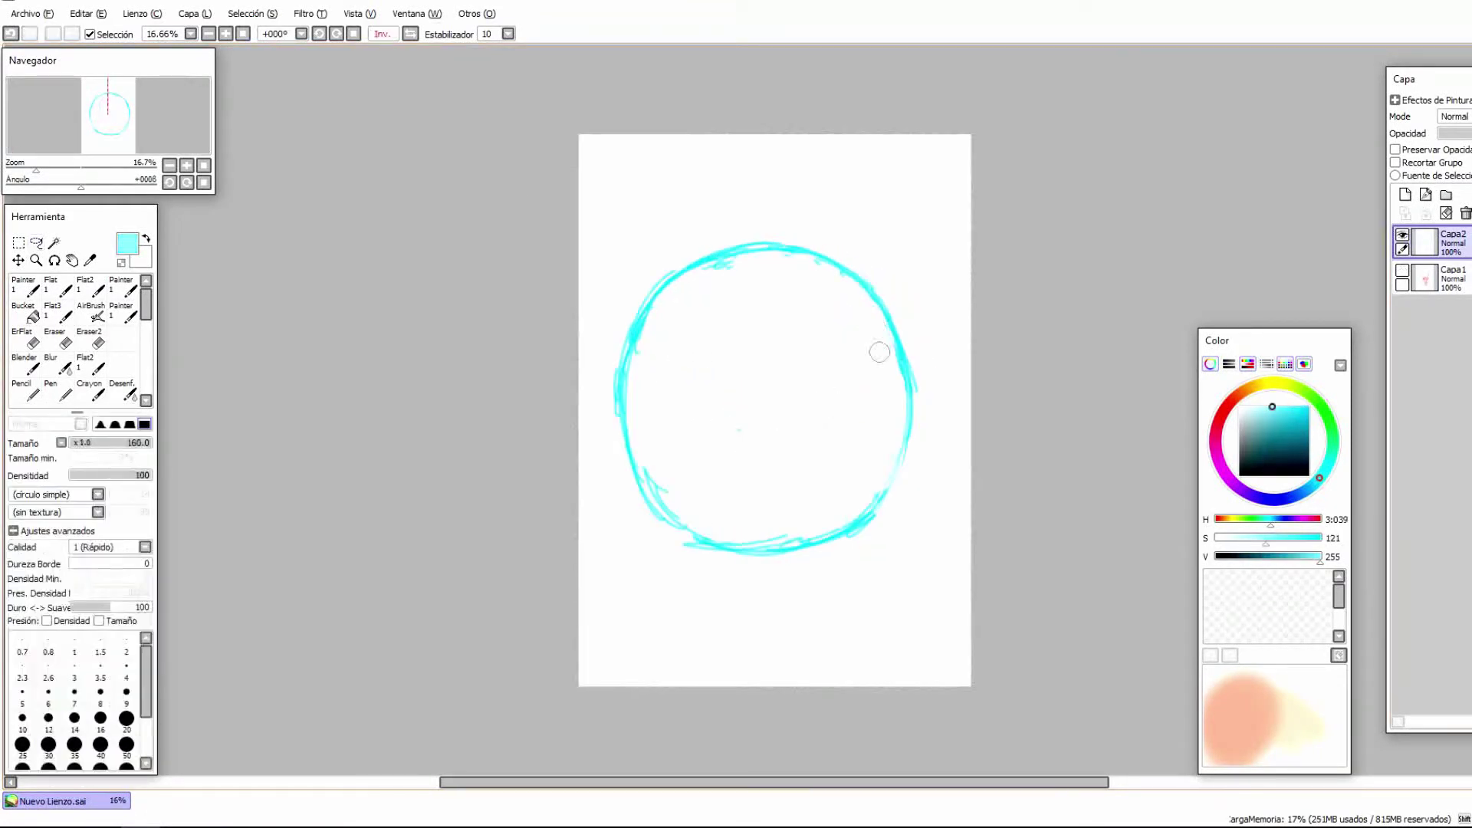
{"action": "key", "text": "Delete"}
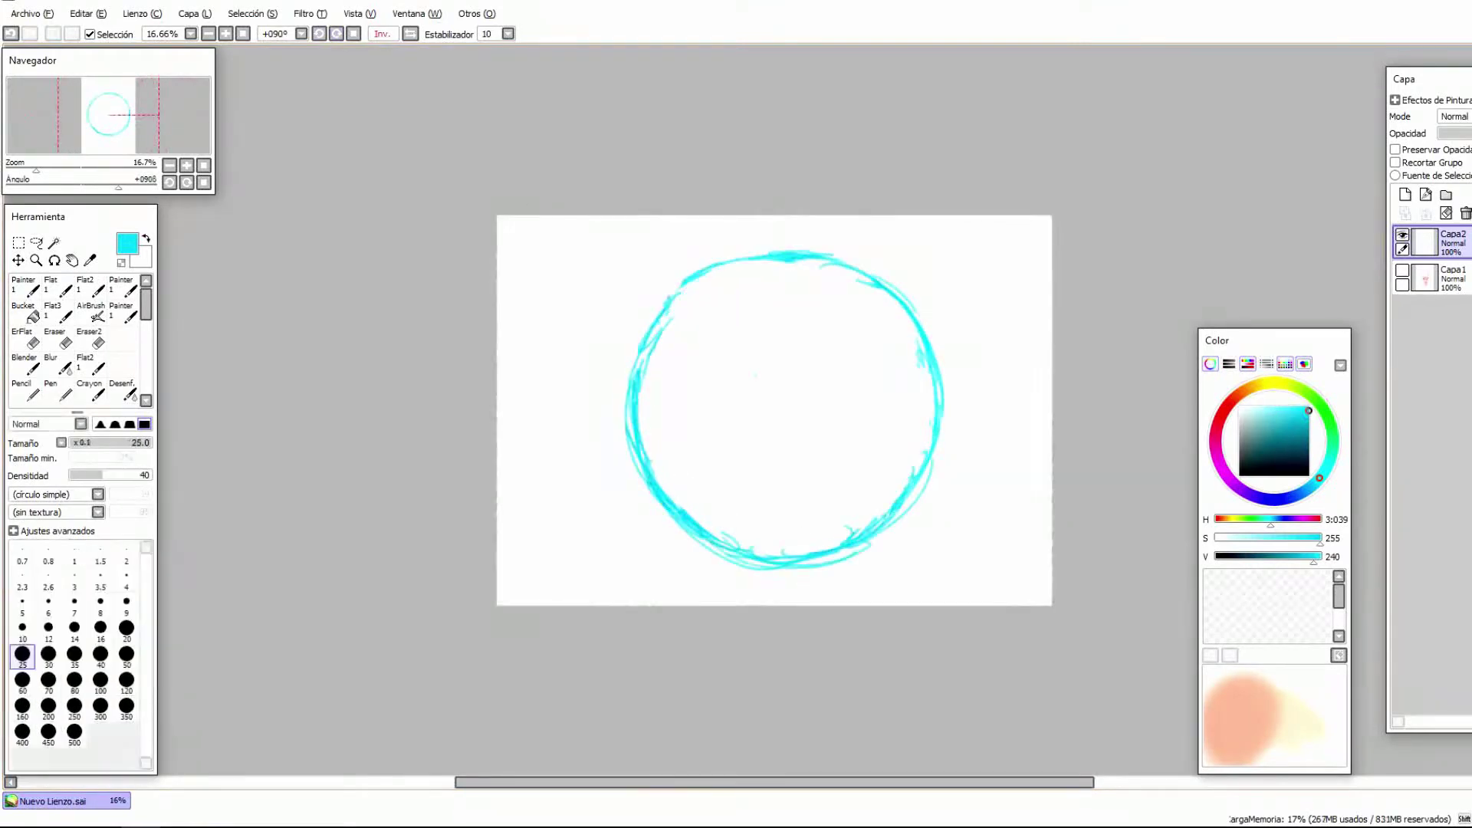
Step: Even out the cyan circle's outline by erasing rough edges and restroking it in slightly darker cyan
{"action": "key", "text": "e"}
{"action": "key", "text": "Delete"}
{"action": "key", "text": "b"}
{"action": "key", "text": "h"}
{"action": "key", "text": "Home"}
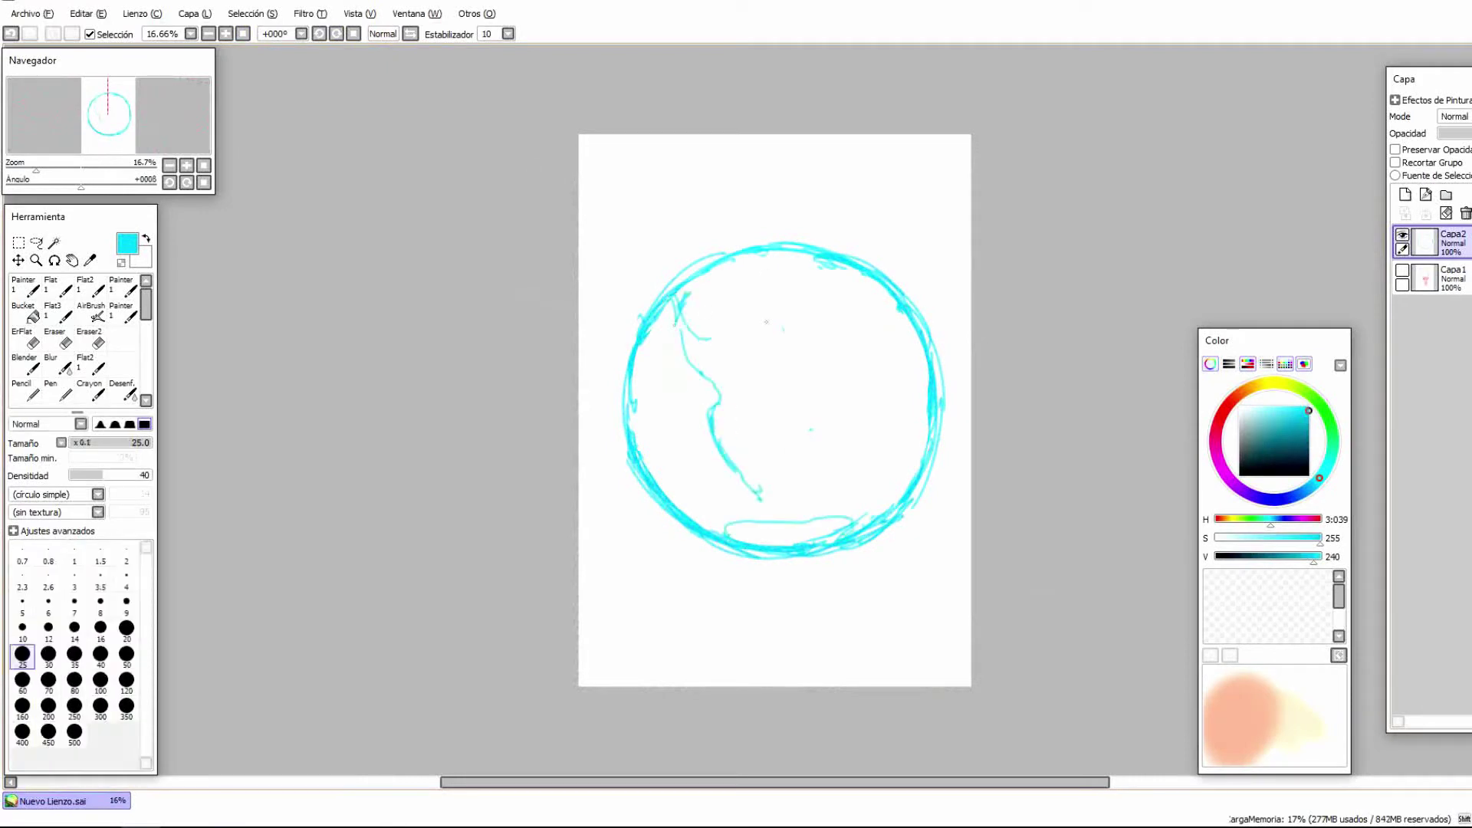
Step: Sketch the American continents inside the cyan circle as coastline outlines on the globe
{"action": "mouse_move", "coordinate": [804, 331]}
{"action": "left_mouse_down"}
{"action": "mouse_move", "coordinate": [763, 390]}
{"action": "mouse_move", "coordinate": [759, 495]}
{"action": "left_mouse_up"}
{"action": "key", "text": "e"}
{"action": "key", "text": "ctrl+z"}
{"action": "key", "text": "b"}
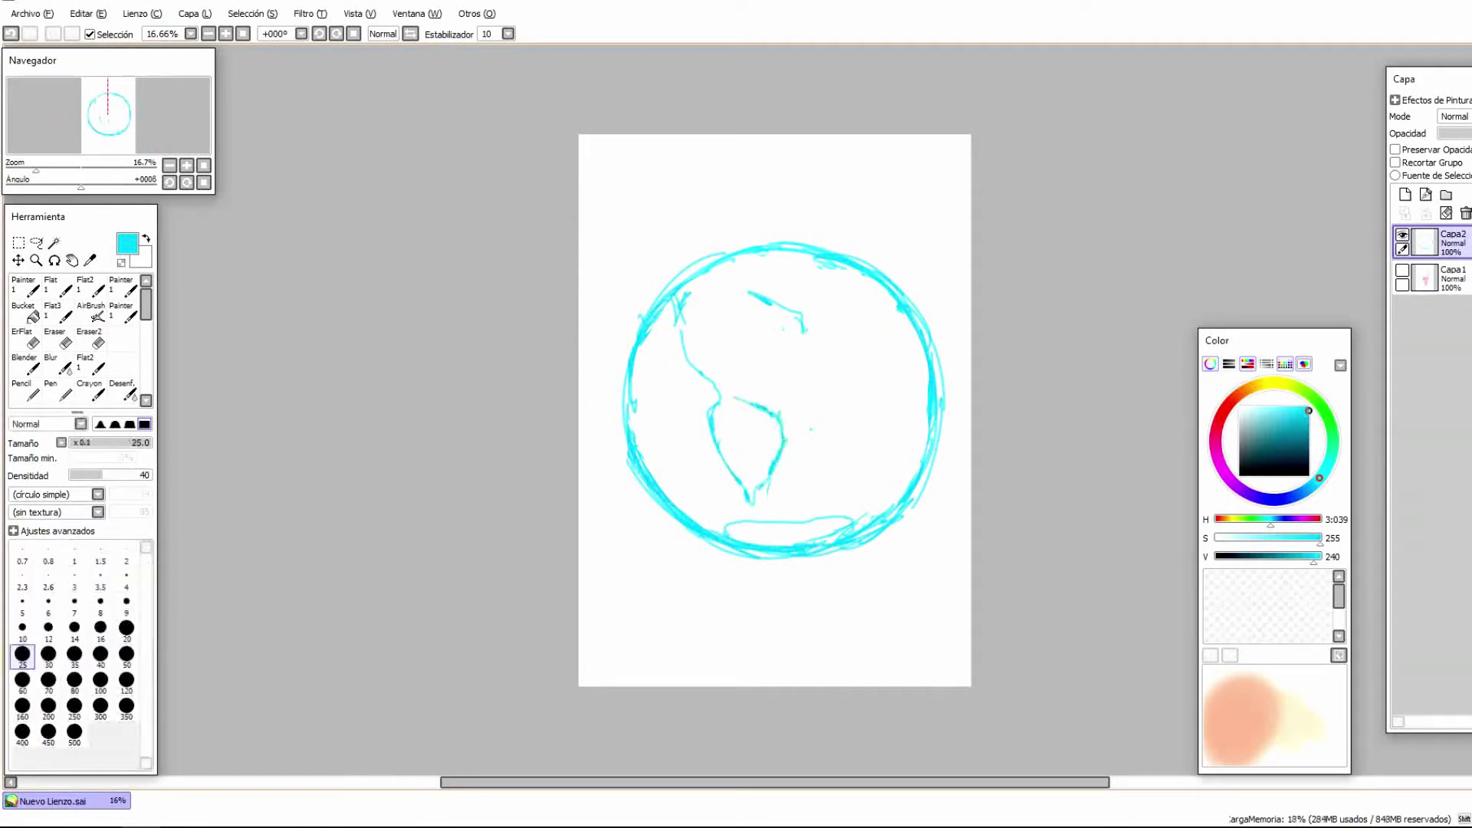
{"action": "key", "text": "ctrl+z"}
{"action": "key", "text": "e"}
{"action": "key", "text": "b"}
{"action": "left_click_drag", "start_coordinate": [767, 357], "coordinate": [763, 405]}
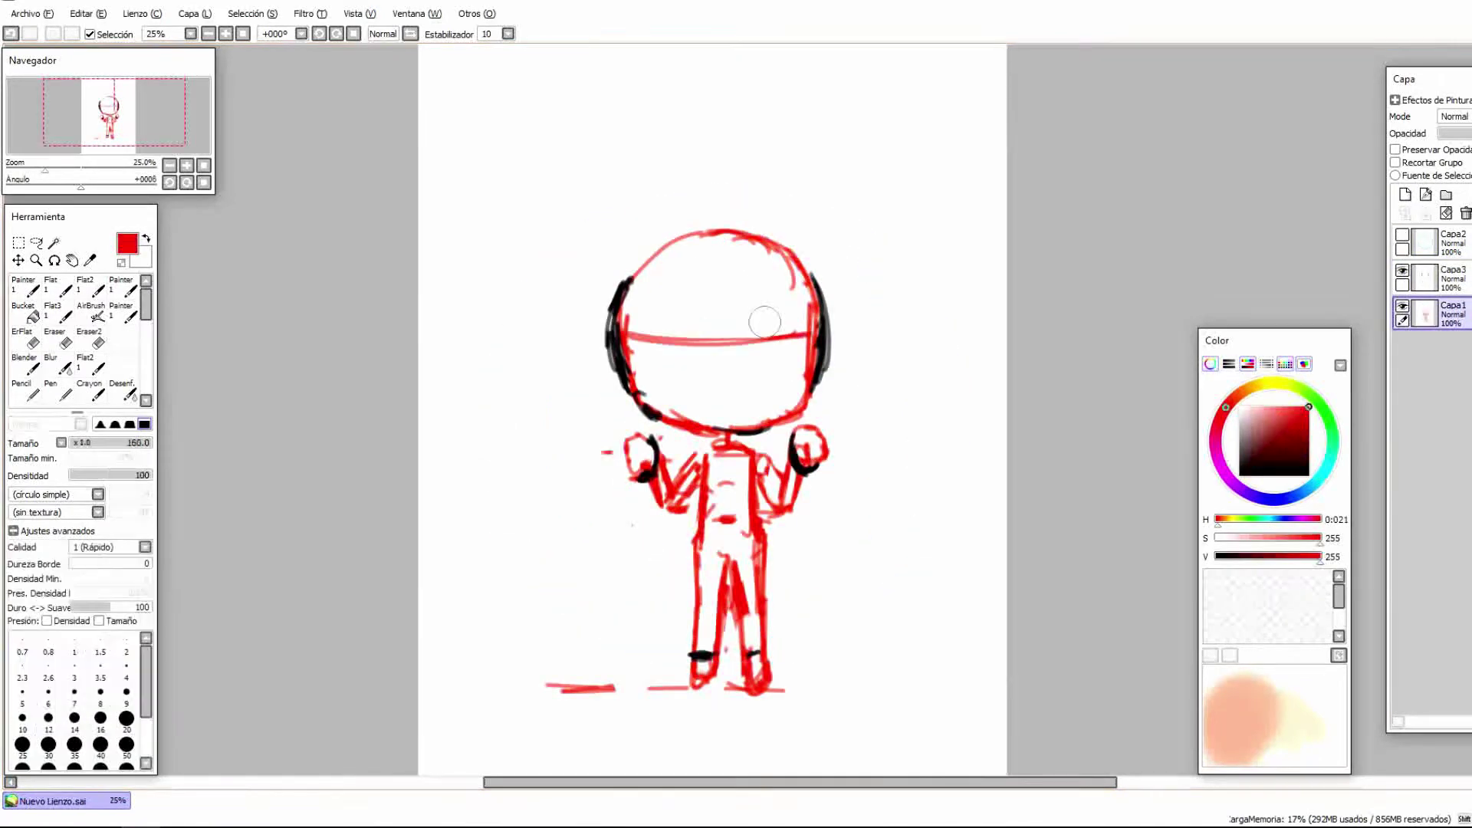
Step: On layer Capa1, sketch the hairline, round eyes and eyebrows in red, and erase small highlights into the pupils
{"action": "left_click_drag", "start_coordinate": [640, 291], "coordinate": [802, 293]}
{"action": "left_click_drag", "start_coordinate": [702, 360], "coordinate": [675, 387]}
{"action": "mouse_move", "coordinate": [750, 361]}
{"action": "left_mouse_down"}
{"action": "mouse_move", "coordinate": [767, 355]}
{"action": "mouse_move", "coordinate": [759, 392]}
{"action": "left_mouse_up"}
{"action": "key", "text": "ctrl+z"}
{"action": "key", "text": "ctrl+z"}
{"action": "mouse_move", "coordinate": [658, 382]}
{"action": "left_mouse_down"}
{"action": "mouse_move", "coordinate": [693, 361]}
{"action": "mouse_move", "coordinate": [690, 384]}
{"action": "left_mouse_up"}
{"action": "left_click_drag", "start_coordinate": [759, 357], "coordinate": [778, 383]}
{"action": "left_click_drag", "start_coordinate": [655, 349], "coordinate": [701, 331]}
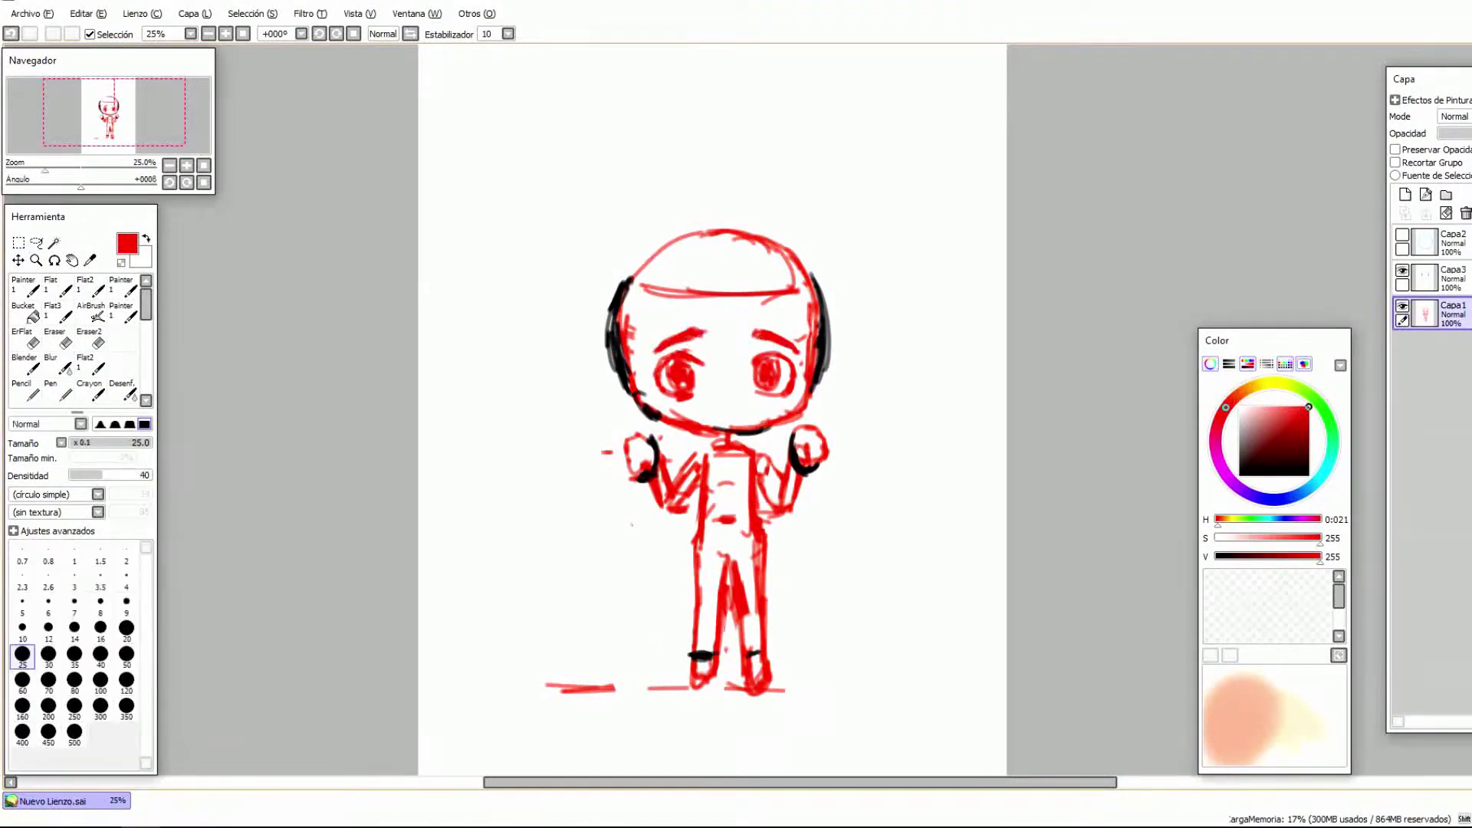
{"action": "key", "text": "e"}
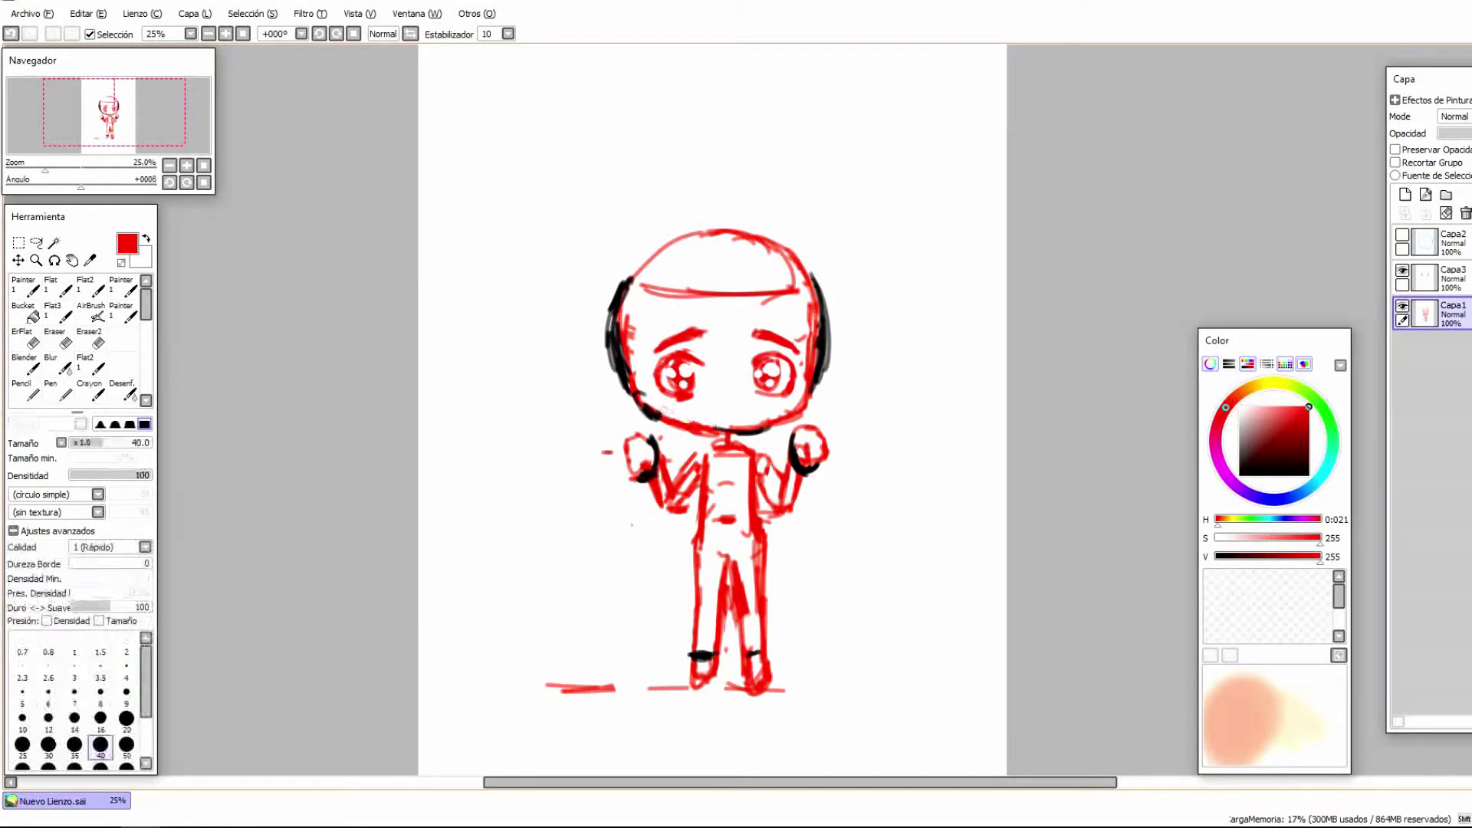
Step: Replace the straight hairline with pointed red fringe strands and sketch the mouth and cheek blush
{"action": "key", "text": "b"}
{"action": "key", "text": "ctrl+z"}
{"action": "left_click_drag", "start_coordinate": [657, 253], "coordinate": [717, 364]}
{"action": "left_click_drag", "start_coordinate": [724, 276], "coordinate": [805, 360]}
{"action": "left_click_drag", "start_coordinate": [636, 276], "coordinate": [659, 353]}
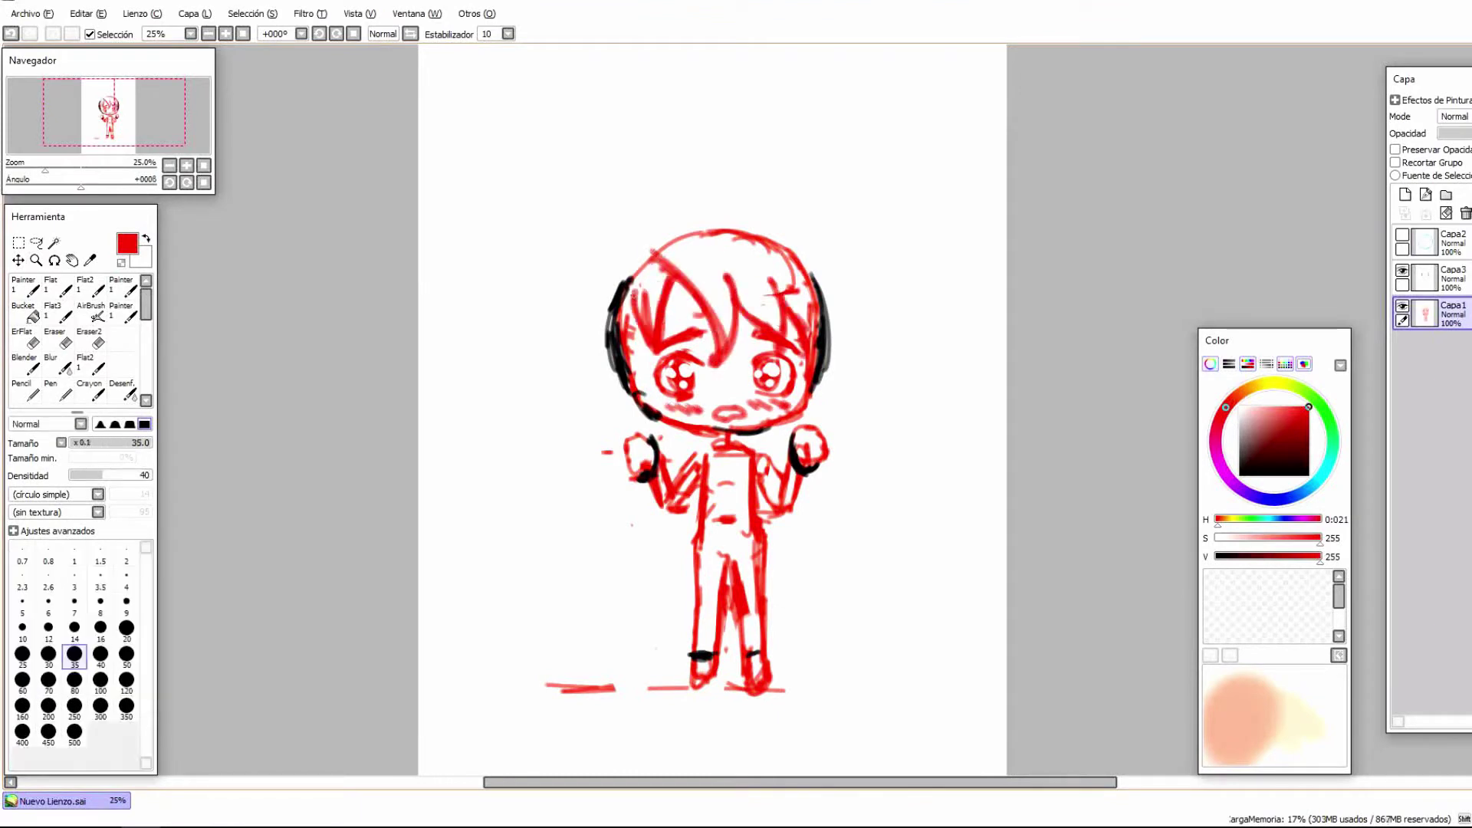
{"action": "left_click_drag", "start_coordinate": [669, 230], "coordinate": [702, 218]}
Step: Show the globe layer and move the figure's body from Capa1 onto its own hidden layer, keeping head, hands and feet
{"action": "left_click", "coordinate": [1401, 234]}
{"action": "left_click", "coordinate": [36, 242]}
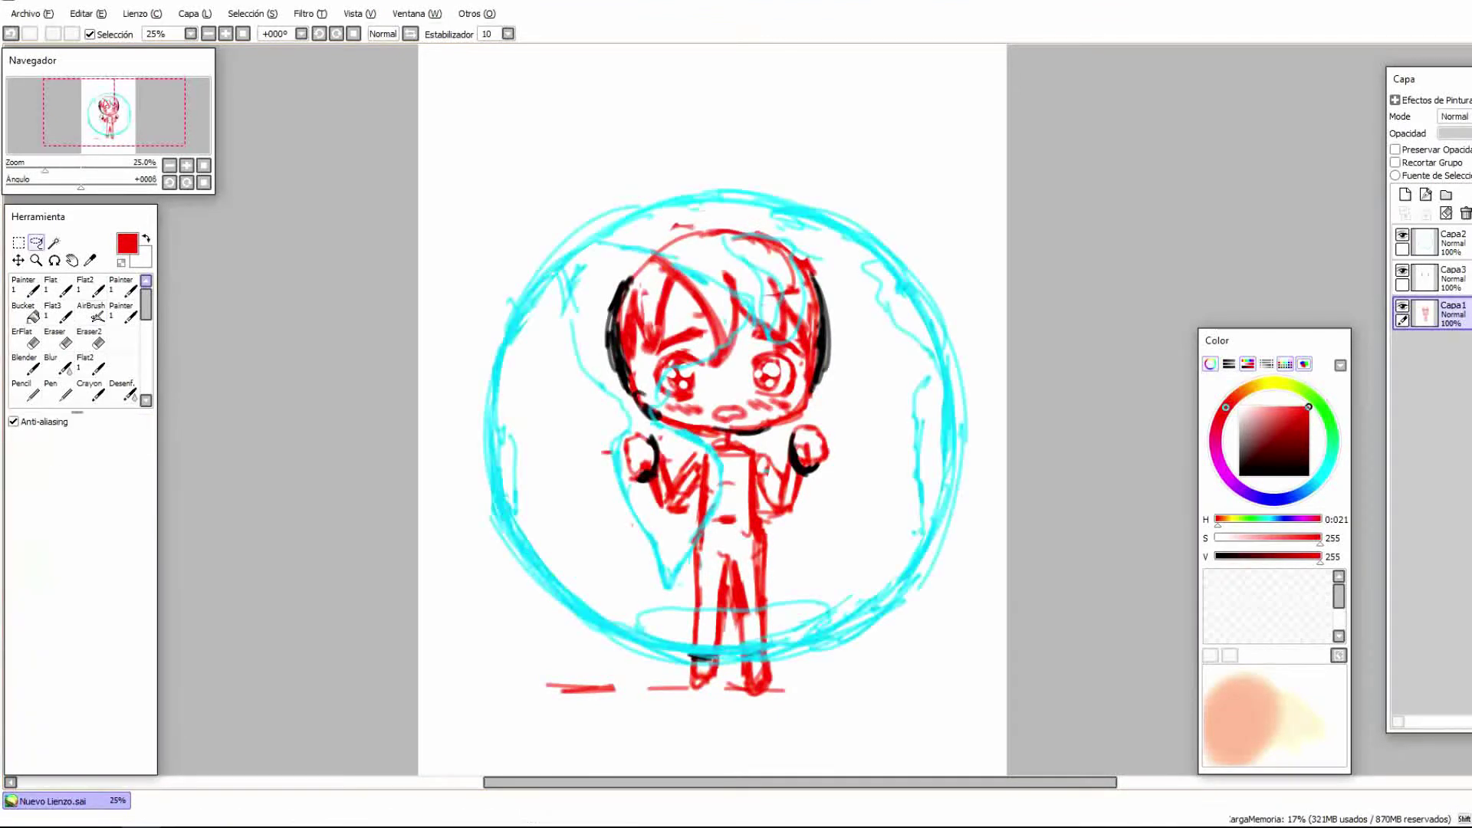
{"action": "key", "text": "ctrl+x"}
{"action": "key", "text": "ctrl+v"}
{"action": "key", "text": "b"}
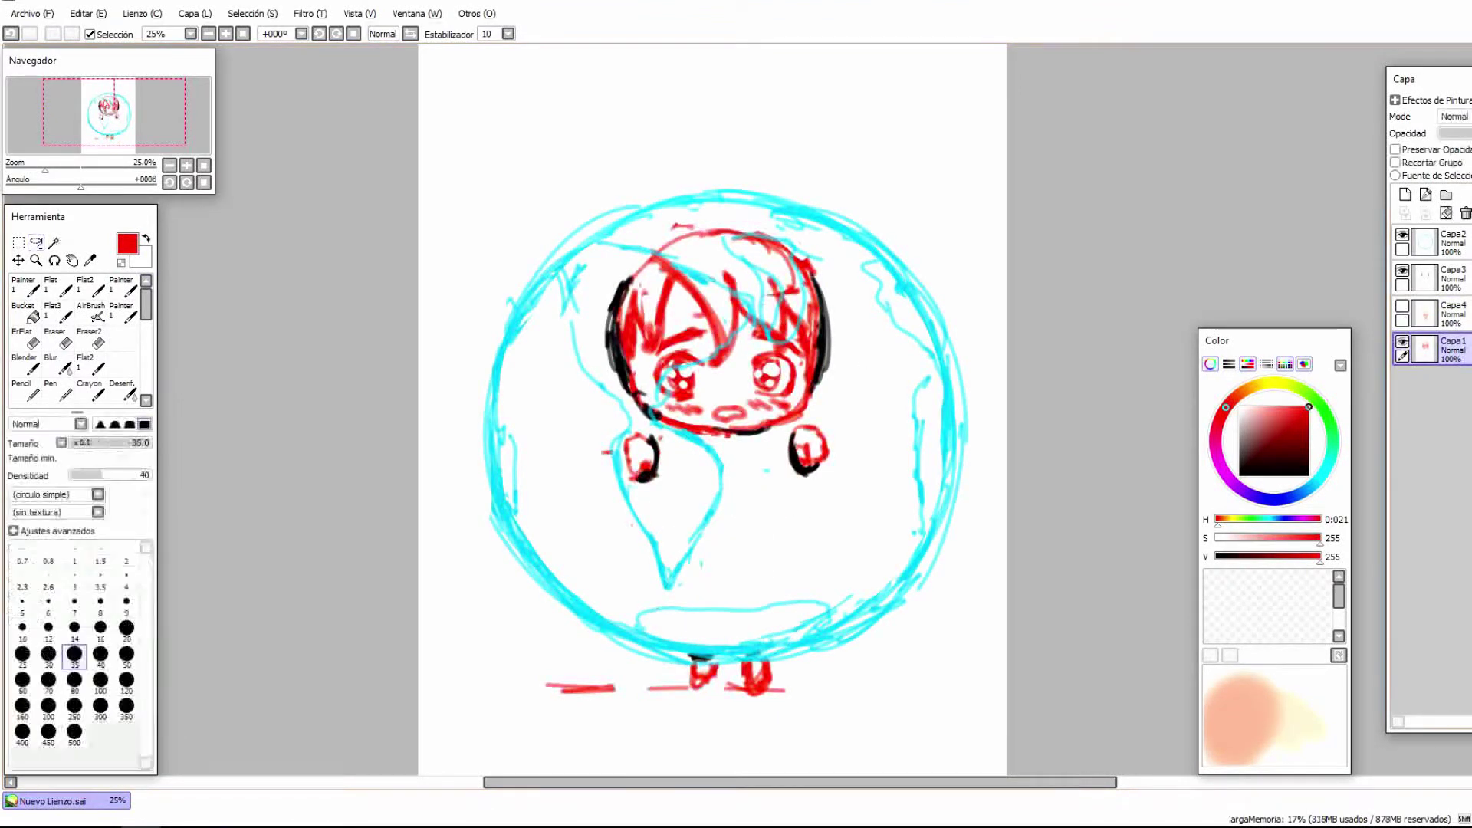
Step: Move both hands outward from the body toward the sides of the globe
{"action": "left_click", "coordinate": [36, 242]}
{"action": "left_click_drag", "start_coordinate": [640, 456], "coordinate": [582, 452]}
{"action": "left_click_drag", "start_coordinate": [809, 448], "coordinate": [874, 445]}
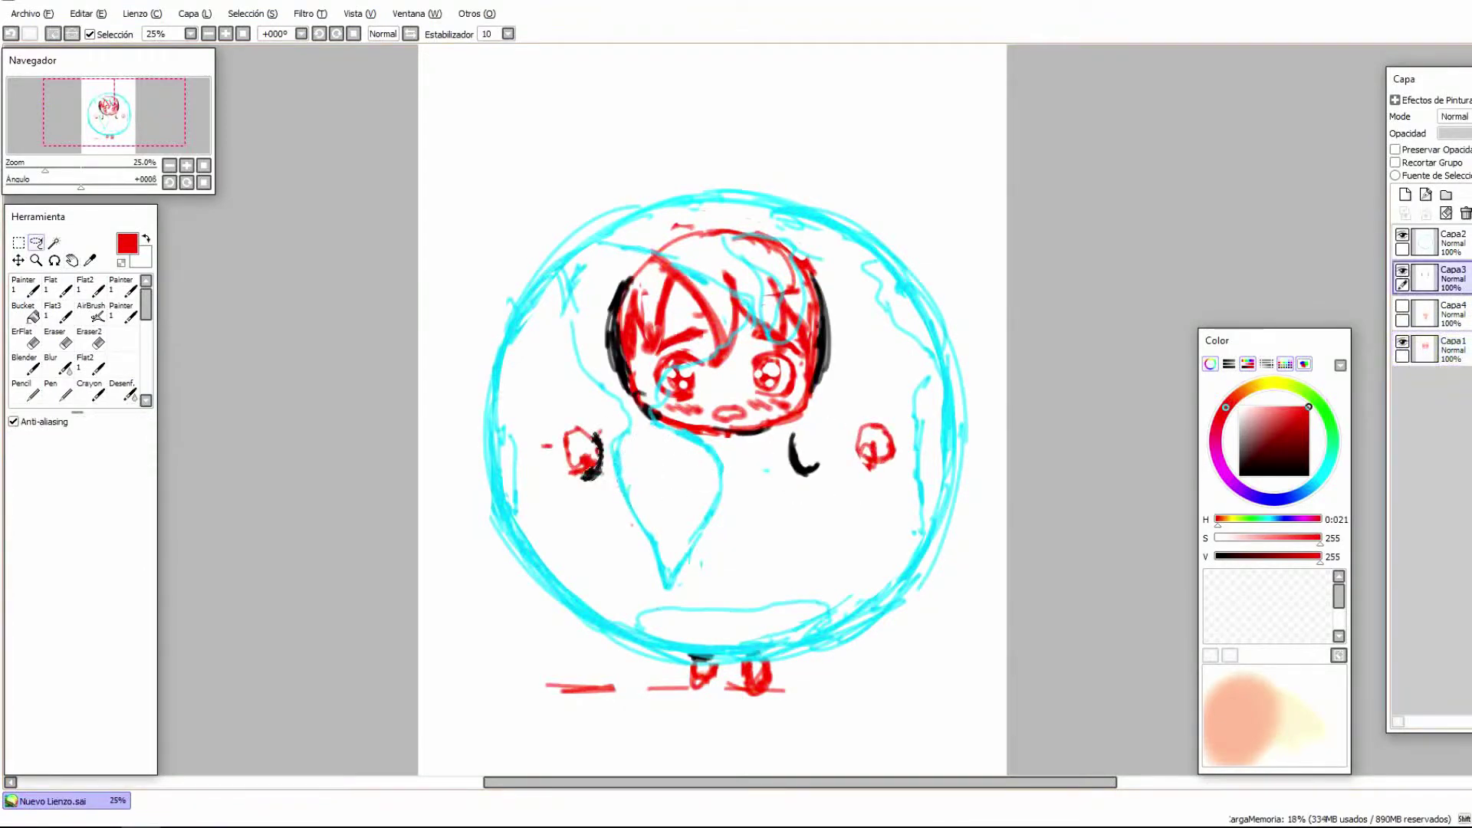
Step: On layer Capa1, redraw the toe outline of one foot in red and show the body layer
{"action": "left_click", "coordinate": [1433, 375]}
{"action": "key", "text": "h"}
{"action": "key", "text": "b"}
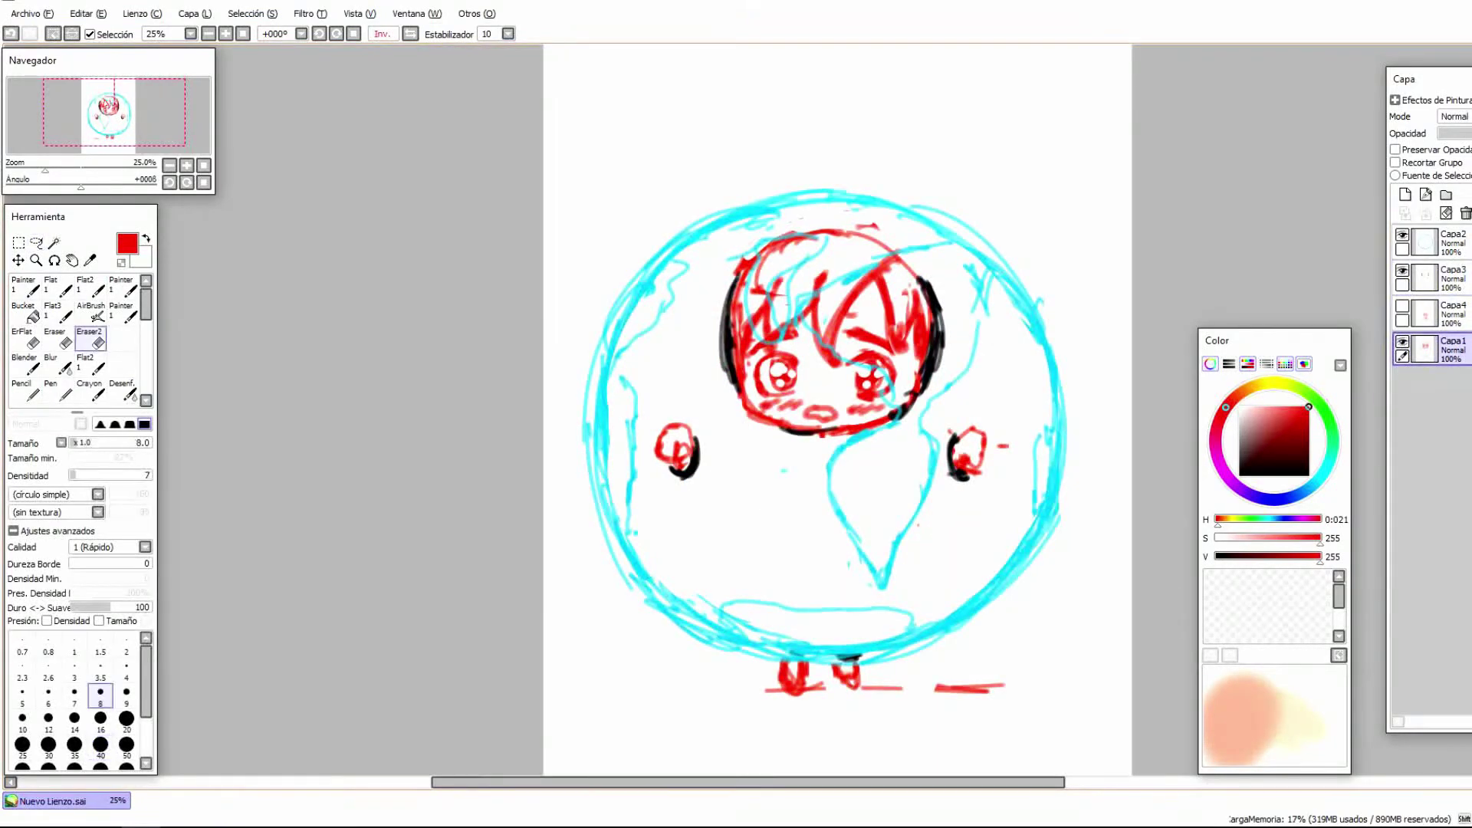
{"action": "left_click_drag", "start_coordinate": [843, 681], "coordinate": [863, 675]}
{"action": "key", "text": "e"}
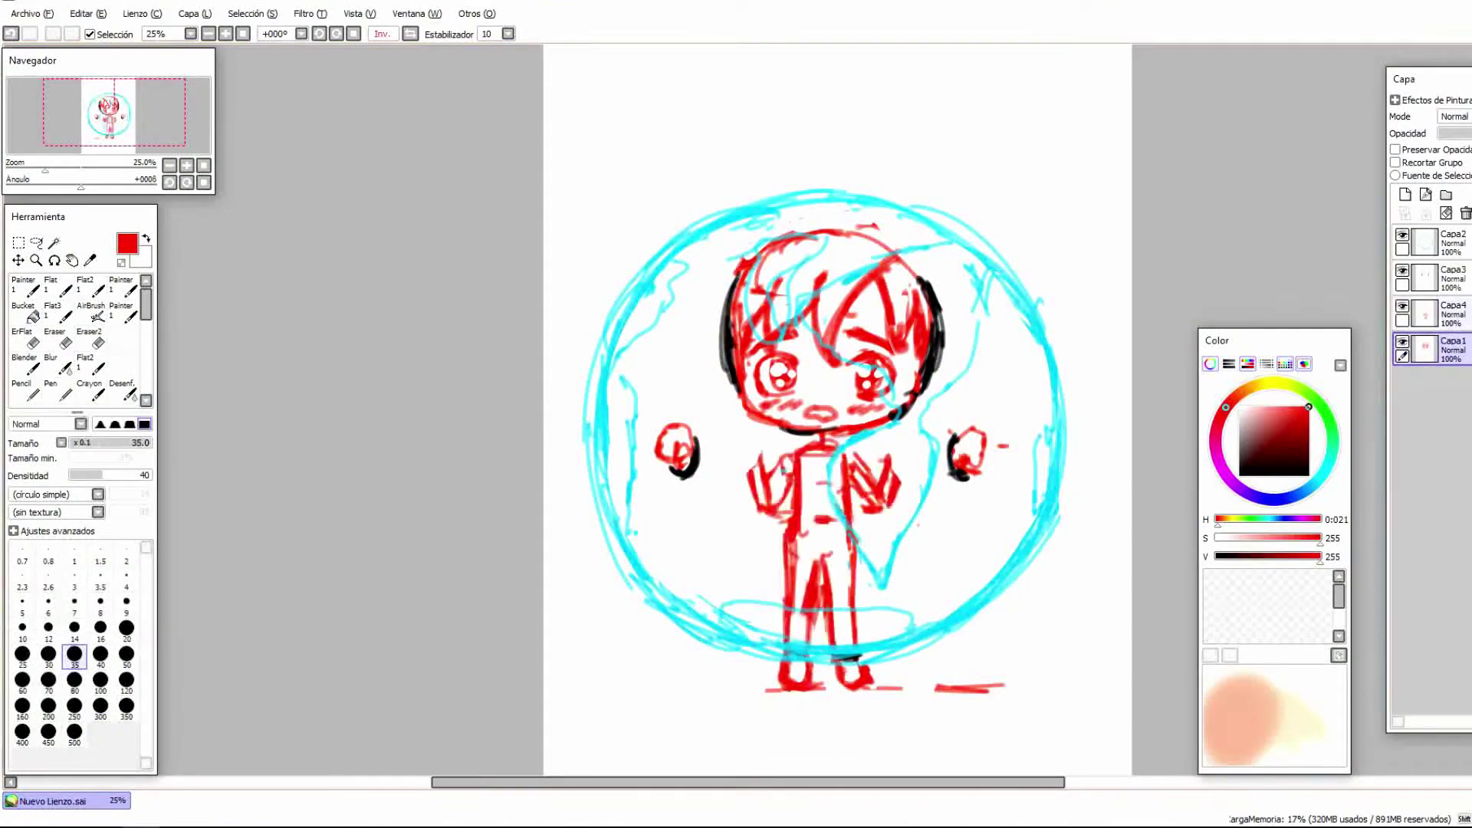
Step: Ink the globe's outline with thick black curves on new layers and undo the last edit beneath it
{"action": "left_click", "coordinate": [1426, 241]}
{"action": "key", "text": "e"}
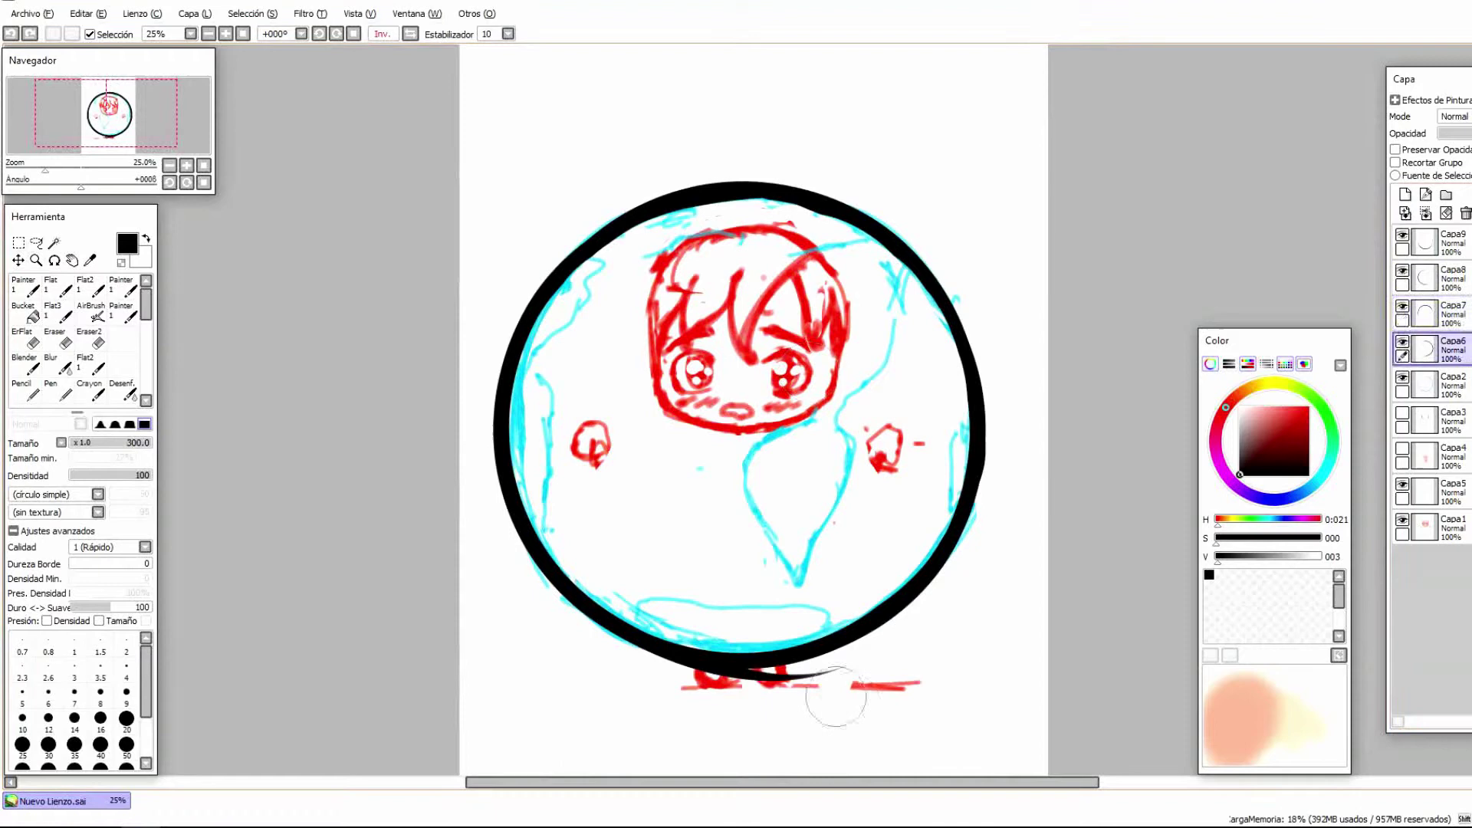
{"action": "key", "text": "ctrl+z"}
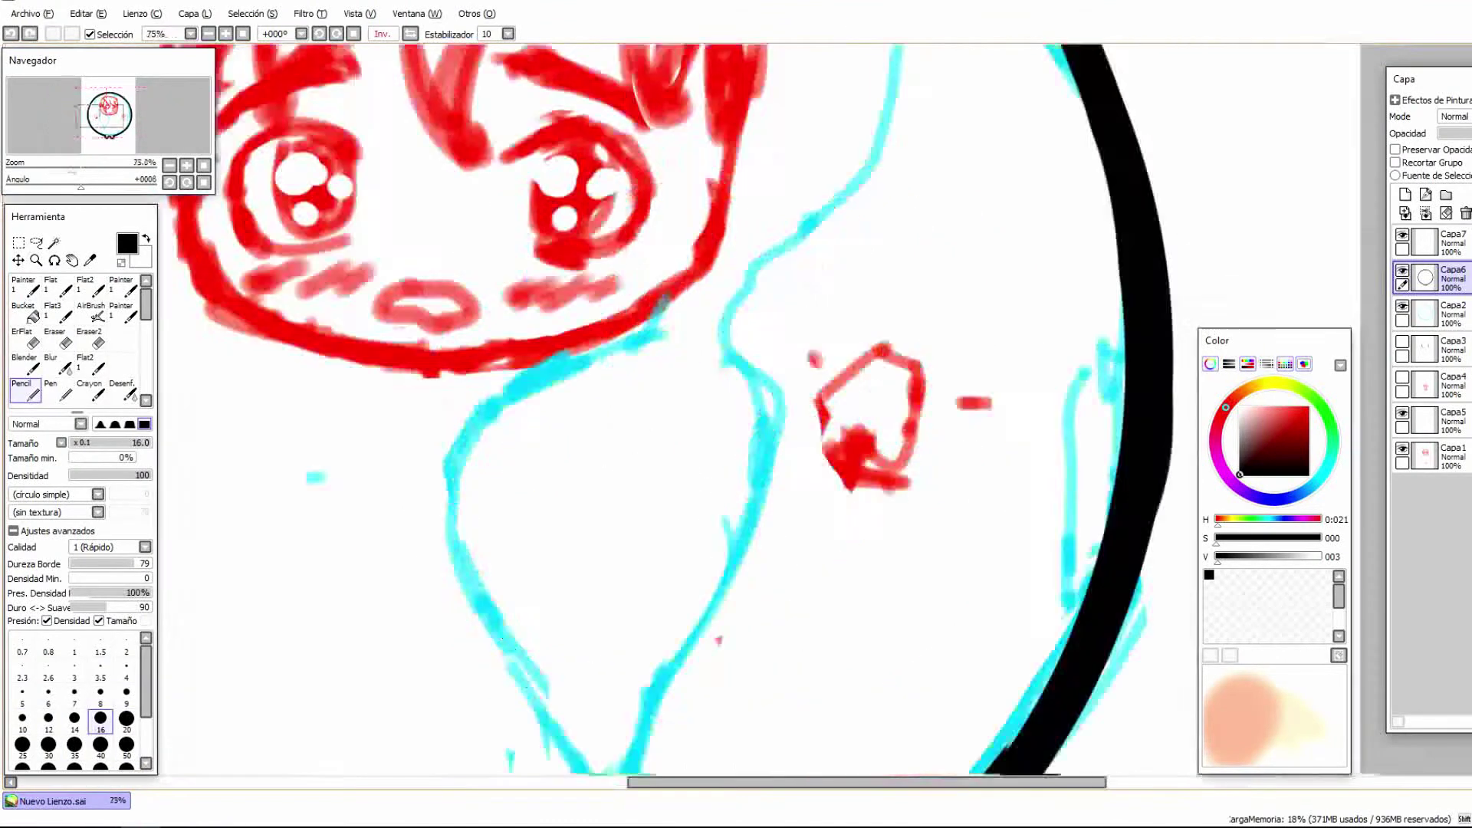
Step: Ink the outline and thumb of one hand in black with the Pencil at size 16
{"action": "mouse_move", "coordinate": [827, 464]}
{"action": "left_mouse_down"}
{"action": "mouse_move", "coordinate": [925, 461]}
{"action": "mouse_move", "coordinate": [829, 494]}
{"action": "left_mouse_up"}
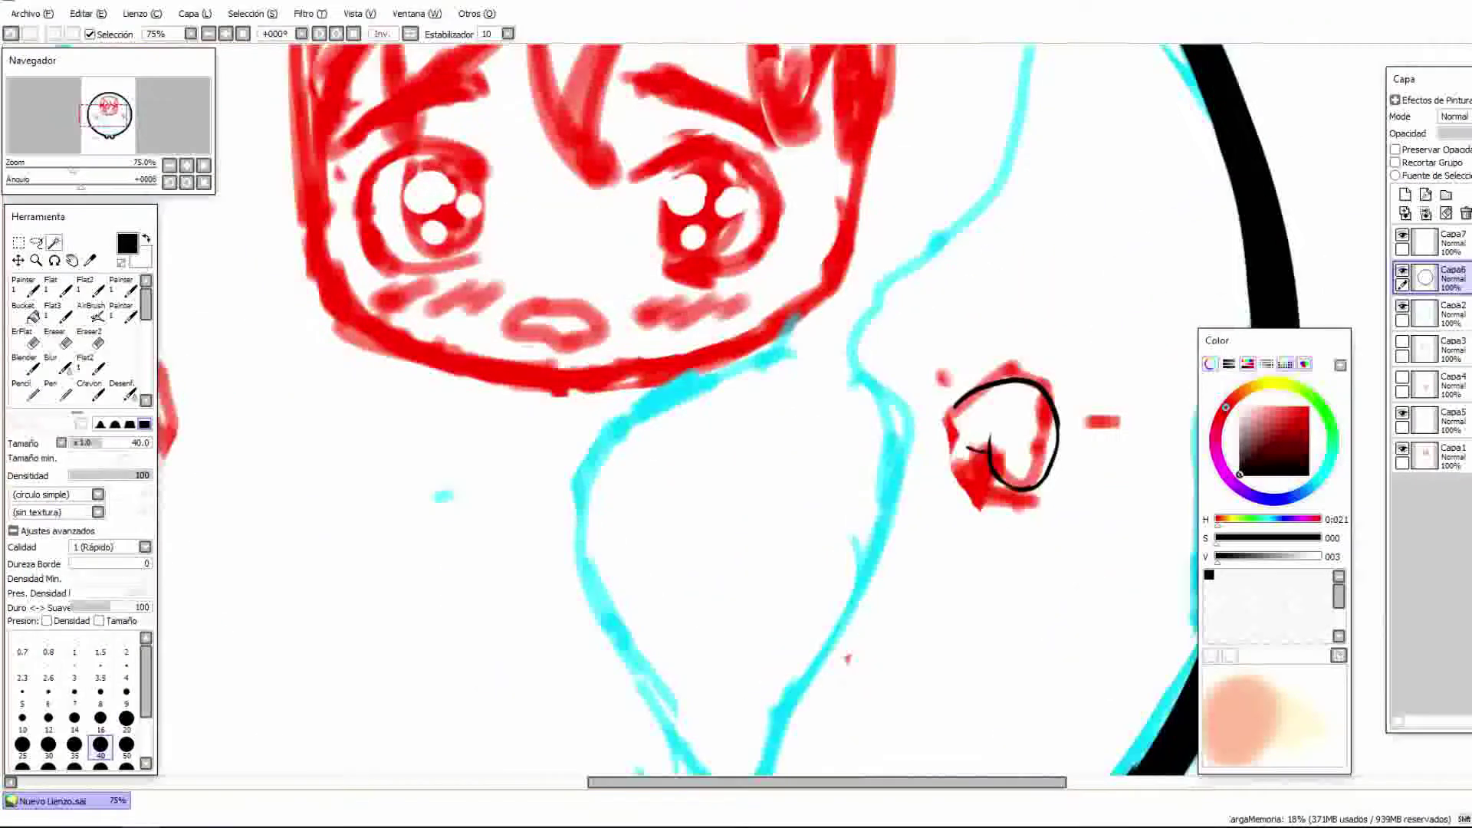
{"action": "left_click", "coordinate": [25, 389]}
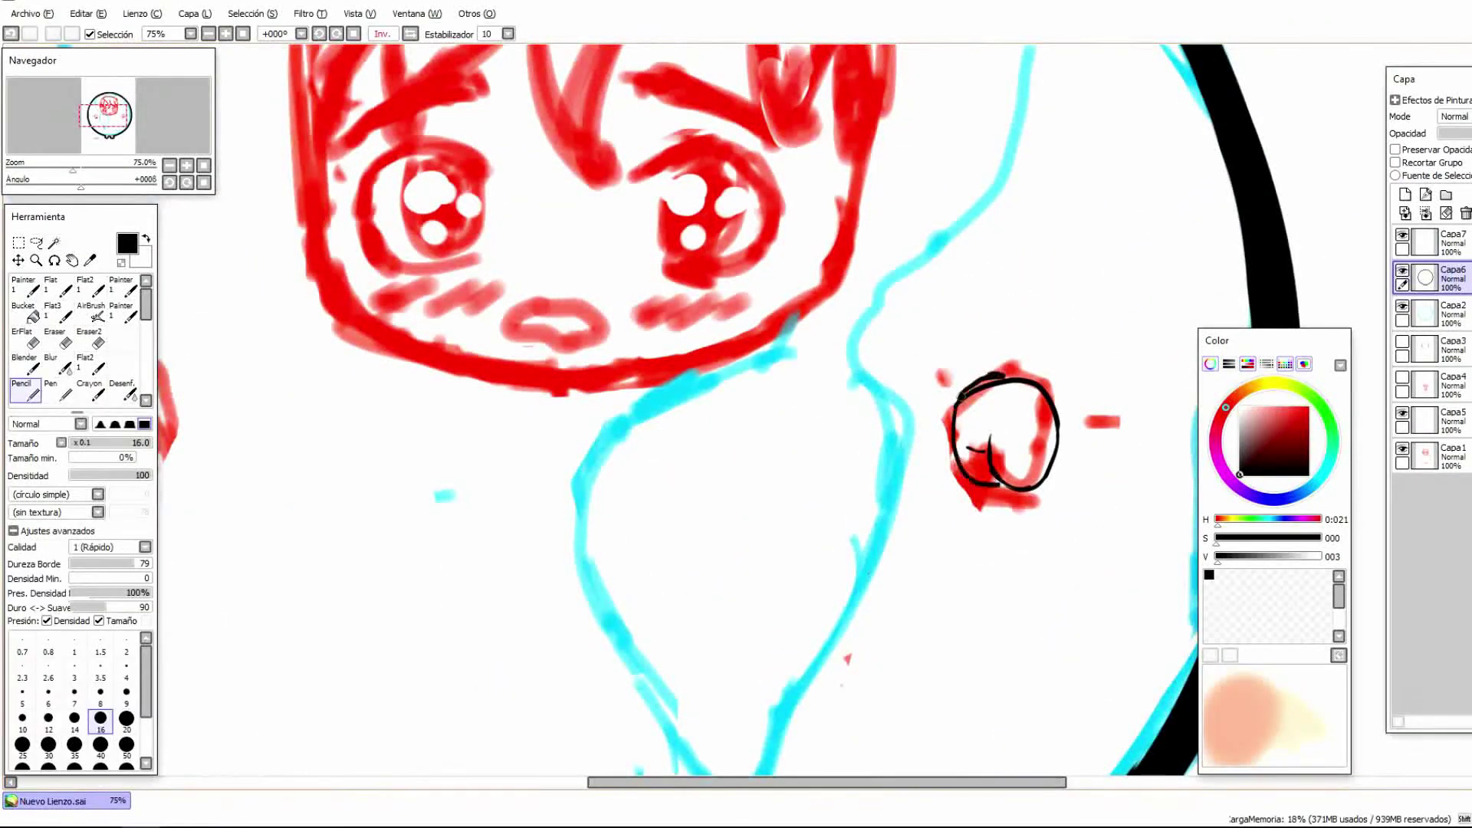
{"action": "left_click_drag", "start_coordinate": [968, 386], "coordinate": [1020, 372]}
{"action": "mouse_move", "coordinate": [958, 445]}
{"action": "left_mouse_down"}
{"action": "mouse_move", "coordinate": [997, 491]}
{"action": "mouse_move", "coordinate": [964, 457]}
{"action": "mouse_move", "coordinate": [929, 306]}
{"action": "left_mouse_up"}
{"action": "scroll", "coordinate": [973, 464], "scroll_direction": "up", "scroll_amount": 3}
{"action": "key", "text": "e"}
{"action": "key", "text": "e"}
{"action": "scroll", "coordinate": [996, 383], "scroll_direction": "right", "scroll_amount": 3}
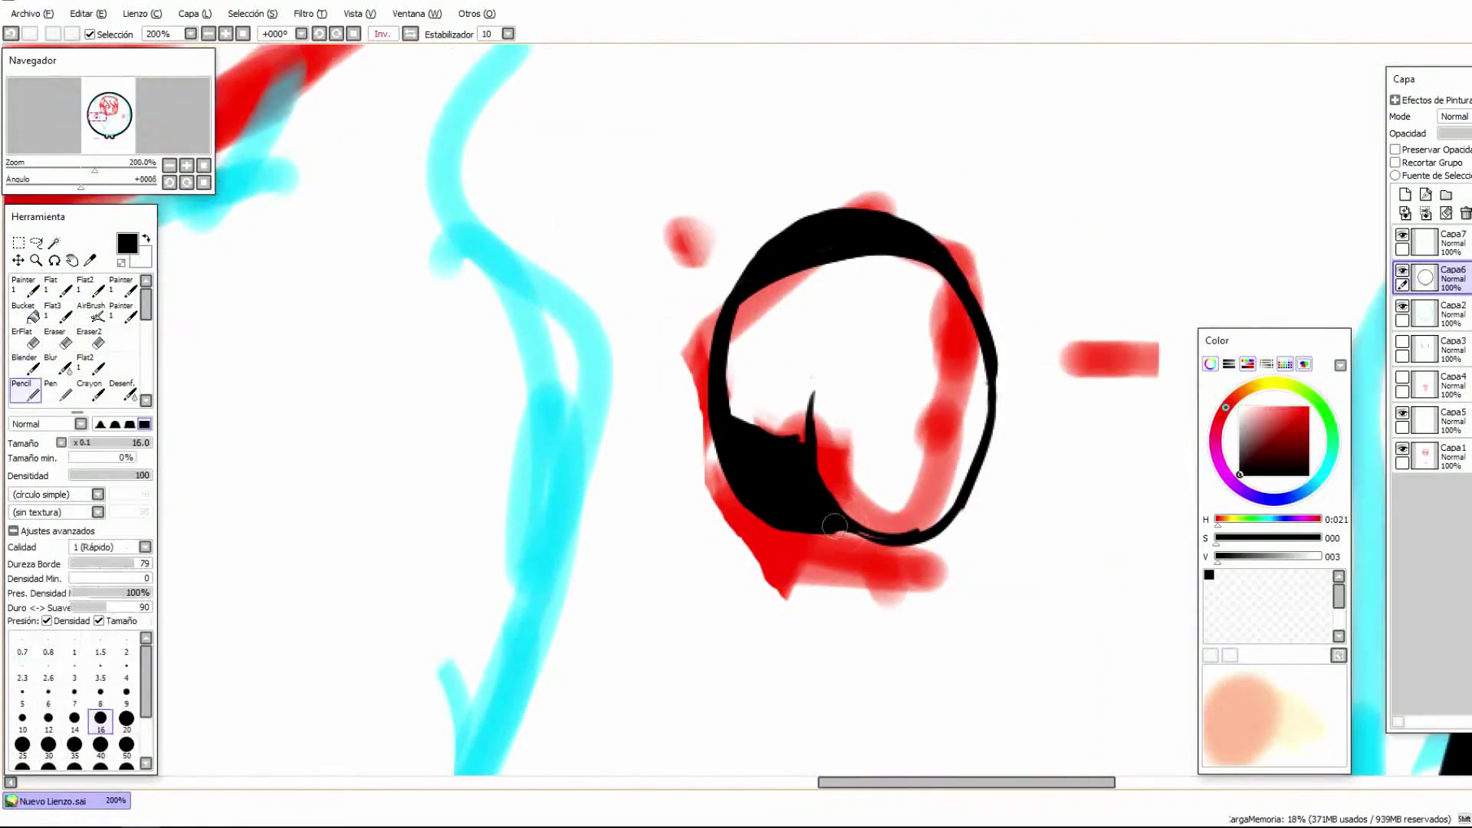
Step: Refine the hand's ink lines by erasing overhangs and reinforcing the black strokes around the thumb and palm
{"action": "scroll", "coordinate": [883, 537], "scroll_direction": "up", "scroll_amount": 3}
{"action": "scroll", "coordinate": [883, 537], "scroll_direction": "left", "scroll_amount": 2}
{"action": "key", "text": "e"}
{"action": "left_click_drag", "start_coordinate": [812, 583], "coordinate": [858, 567]}
{"action": "key", "text": "e"}
{"action": "mouse_move", "coordinate": [828, 276]}
{"action": "left_mouse_down"}
{"action": "mouse_move", "coordinate": [997, 353]}
{"action": "mouse_move", "coordinate": [924, 305]}
{"action": "mouse_move", "coordinate": [966, 322]}
{"action": "left_mouse_up"}
{"action": "key", "text": "e"}
{"action": "left_click_drag", "start_coordinate": [789, 460], "coordinate": [805, 529]}
{"action": "key", "text": "e"}
{"action": "left_click_drag", "start_coordinate": [797, 468], "coordinate": [843, 544]}
{"action": "key", "text": "e"}
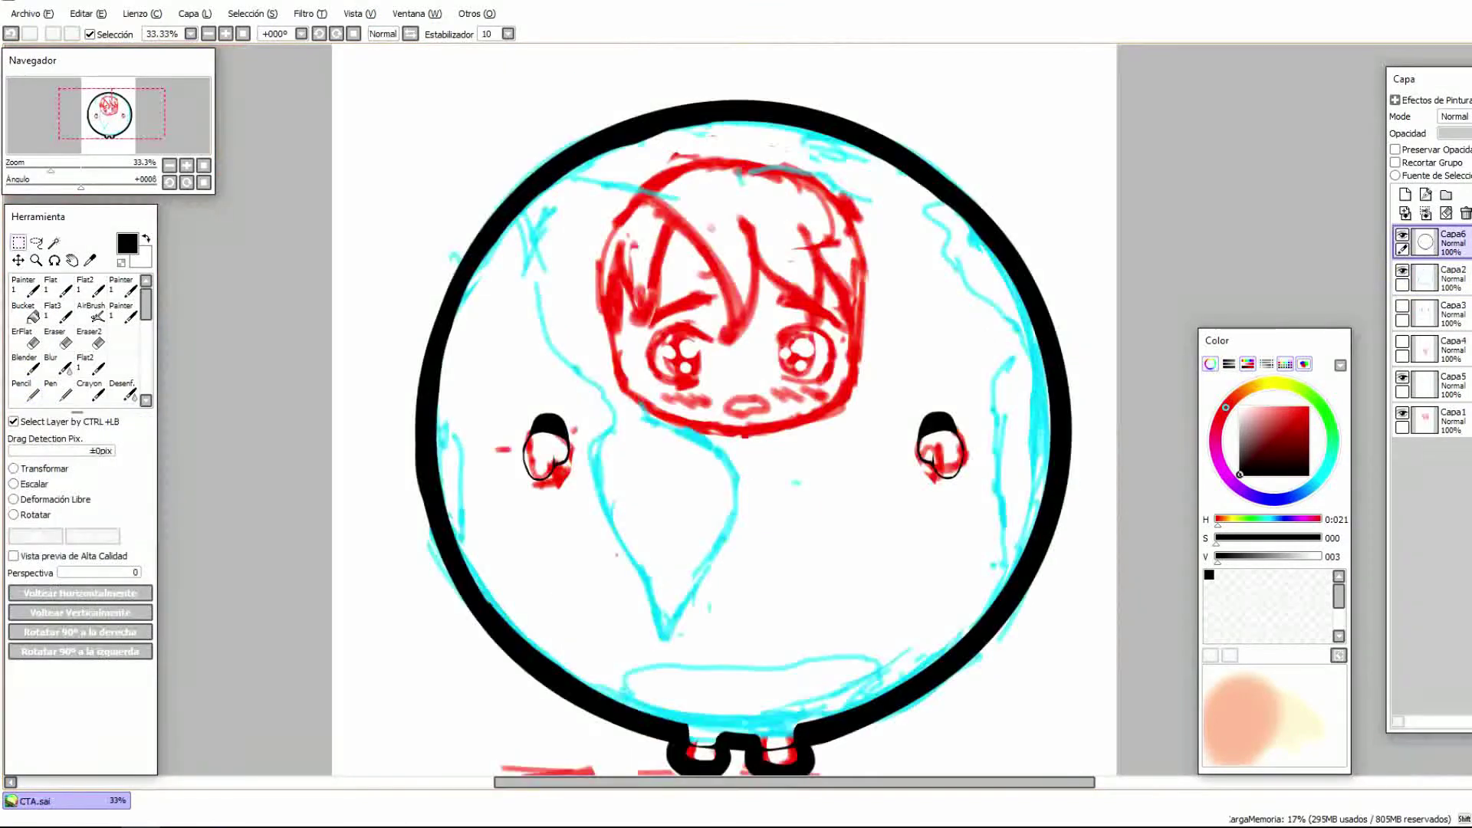
Step: Set the stabilizer to S-4 and ink the cheeks and jawline in black with the Pencil at size 25
{"action": "scroll", "coordinate": [805, 177], "scroll_direction": "up", "scroll_amount": 1}
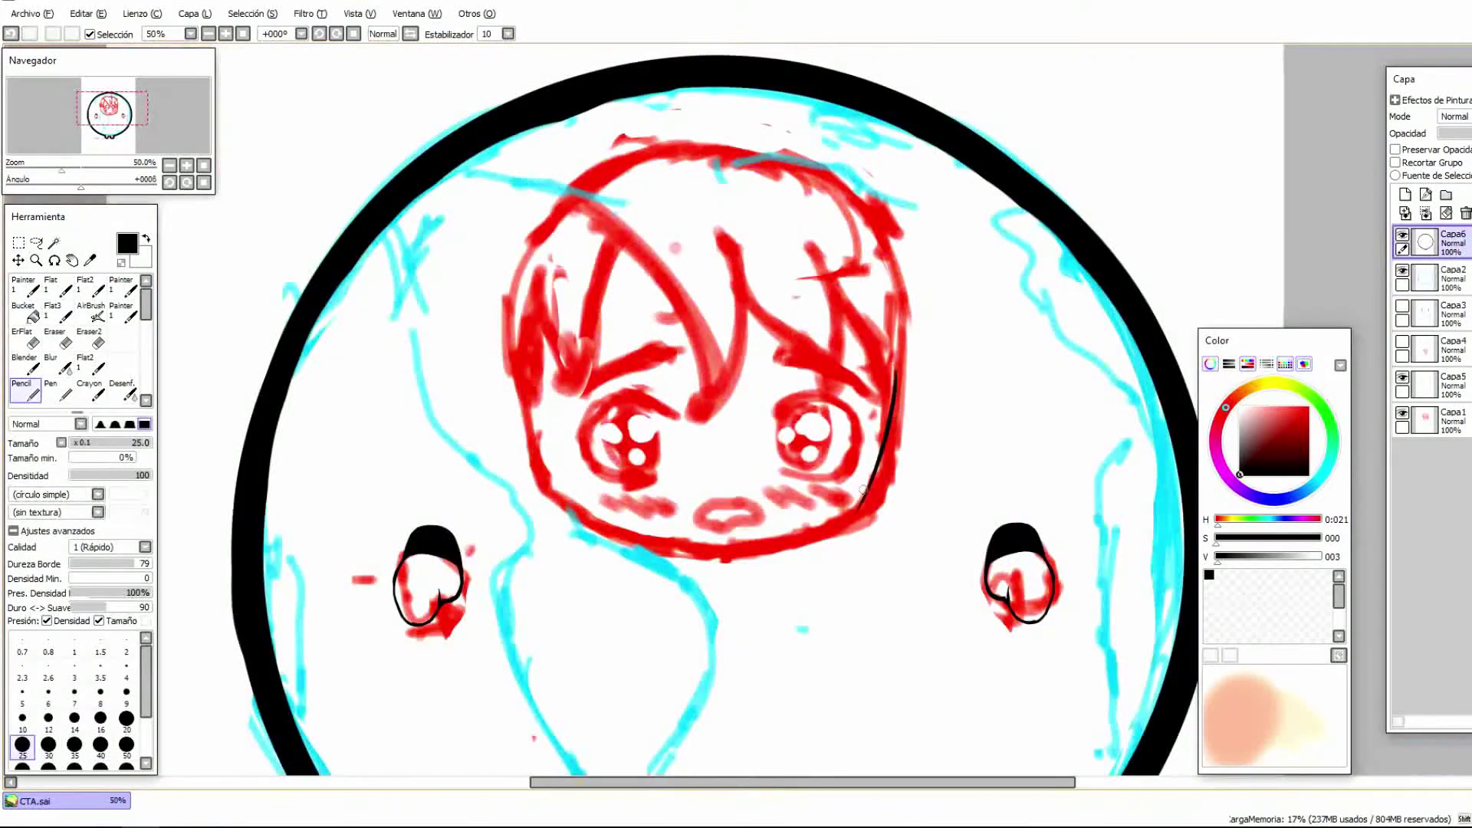
{"action": "mouse_move", "coordinate": [512, 360]}
{"action": "left_mouse_down"}
{"action": "mouse_move", "coordinate": [551, 512]}
{"action": "mouse_move", "coordinate": [866, 508]}
{"action": "left_mouse_up"}
{"action": "key", "text": "ctrl+z"}
{"action": "left_click", "coordinate": [508, 34]}
{"action": "left_click", "coordinate": [490, 281]}
{"action": "mouse_move", "coordinate": [545, 490]}
{"action": "left_mouse_down"}
{"action": "mouse_move", "coordinate": [644, 533]}
{"action": "mouse_move", "coordinate": [874, 506]}
{"action": "left_mouse_up"}
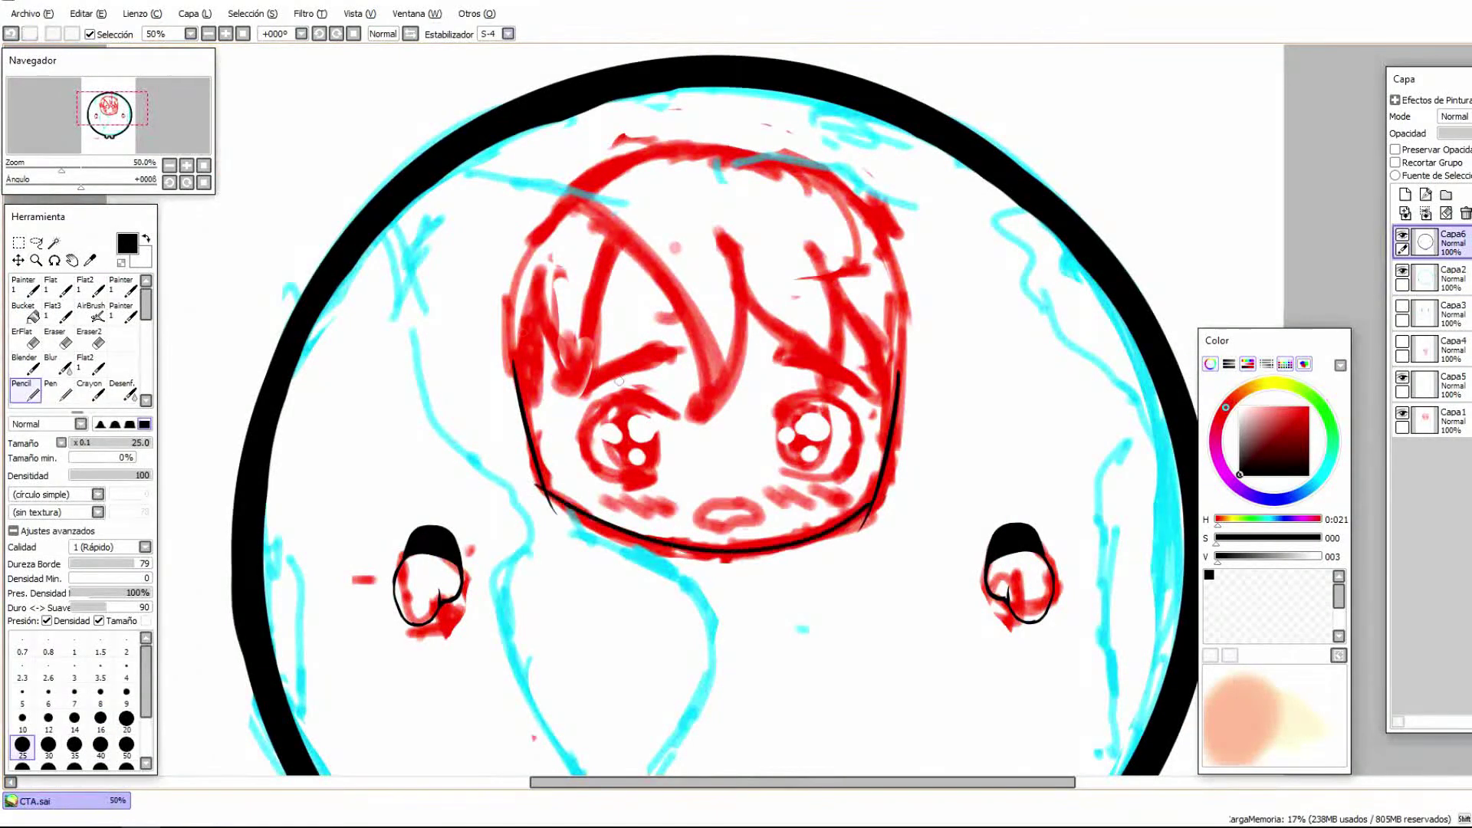
Step: Erase the overshooting line ends where the cheek and jaw strokes meet
{"action": "key", "text": "e"}
{"action": "scroll", "coordinate": [877, 496], "scroll_direction": "up", "scroll_amount": 2}
{"action": "scroll", "coordinate": [874, 491], "scroll_direction": "left", "scroll_amount": 2}
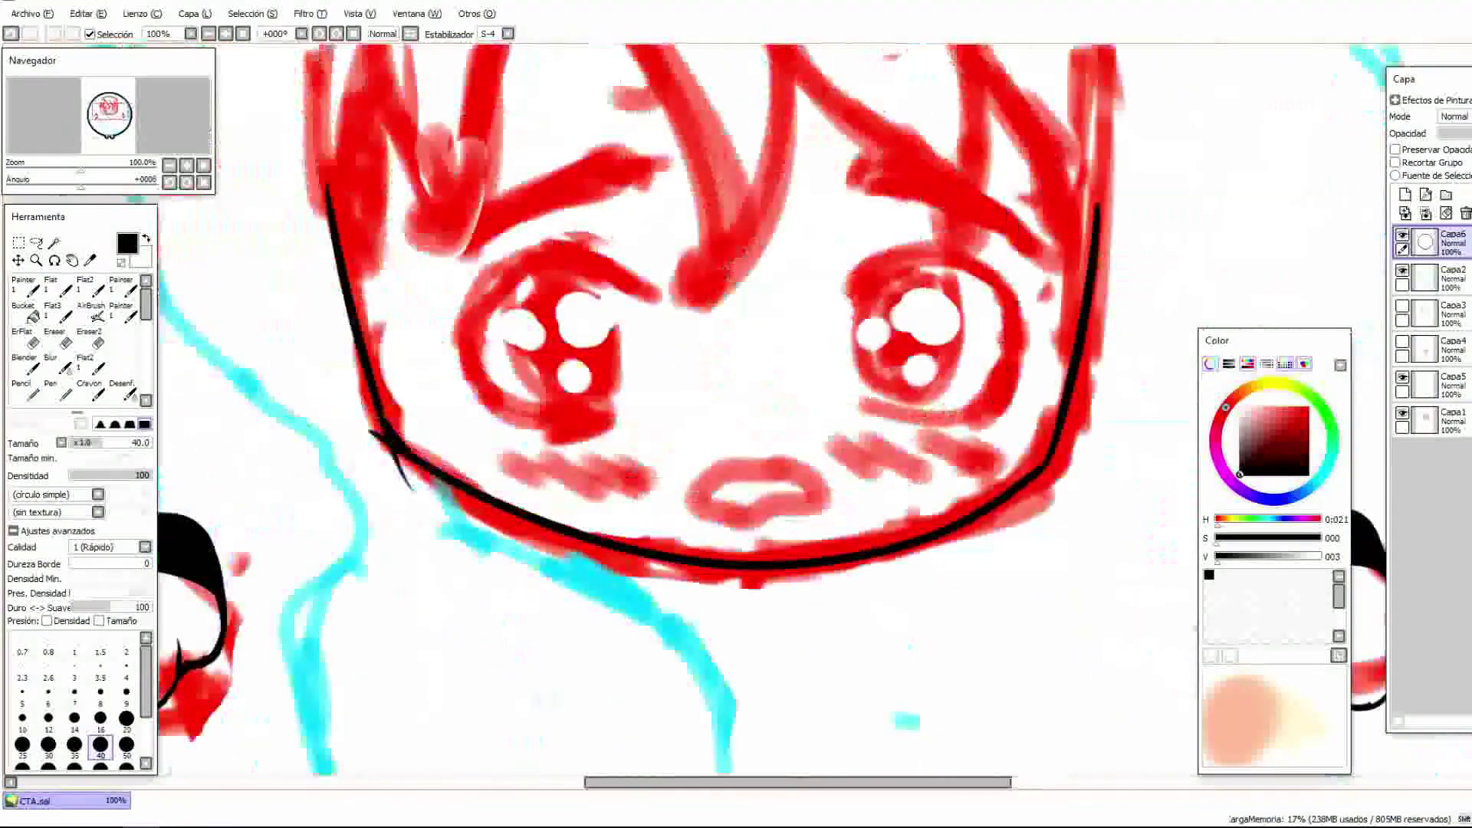
{"action": "scroll", "coordinate": [460, 422], "scroll_direction": "down", "scroll_amount": 2}
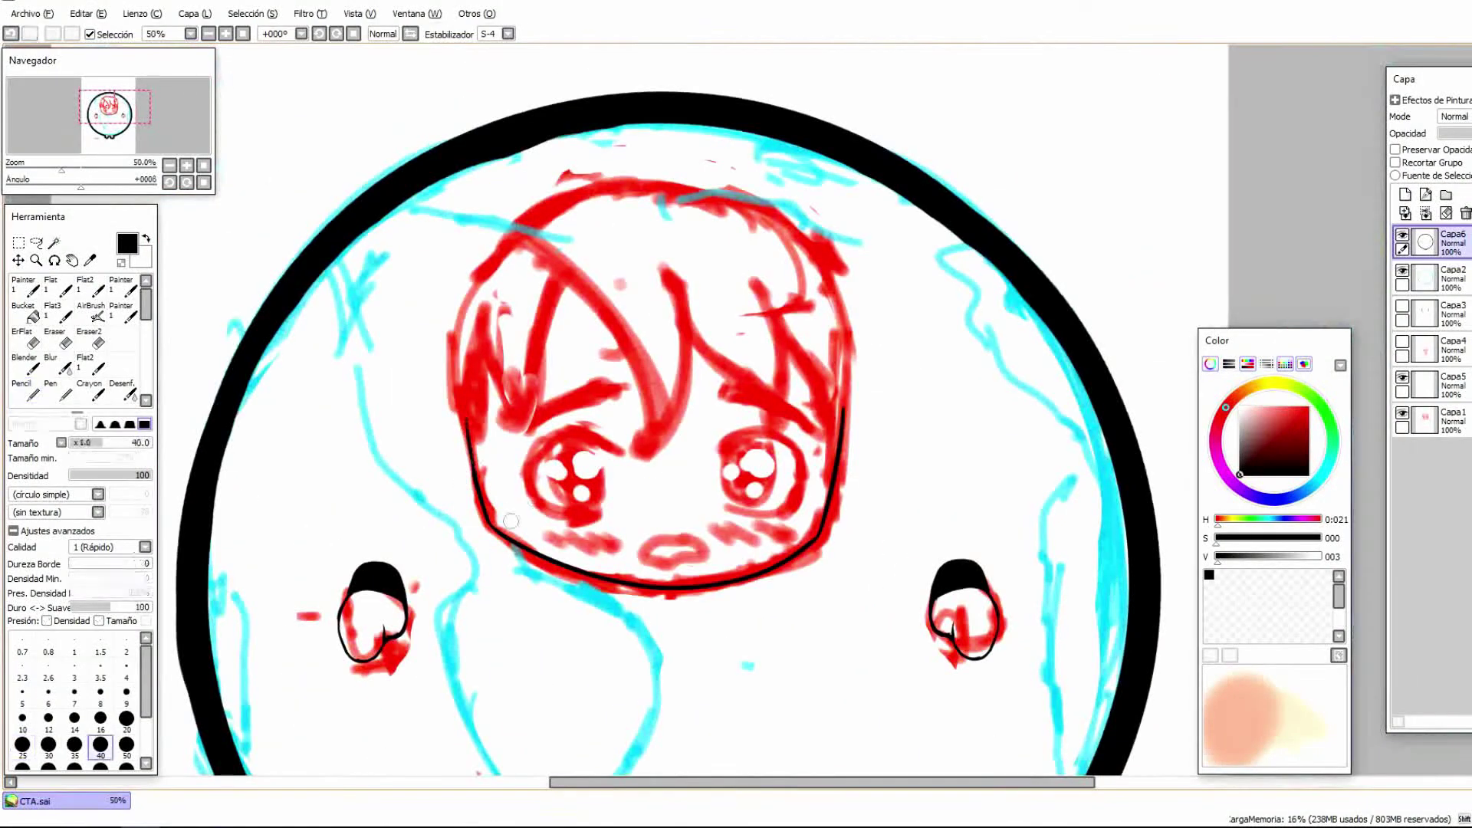
Step: Ink the pointed fringe strands over the forehead in black with the Pencil at size 25
{"action": "key", "text": "n"}
{"action": "scroll", "coordinate": [499, 506], "scroll_direction": "up", "scroll_amount": 2}
{"action": "scroll", "coordinate": [476, 525], "scroll_direction": "down", "scroll_amount": 2}
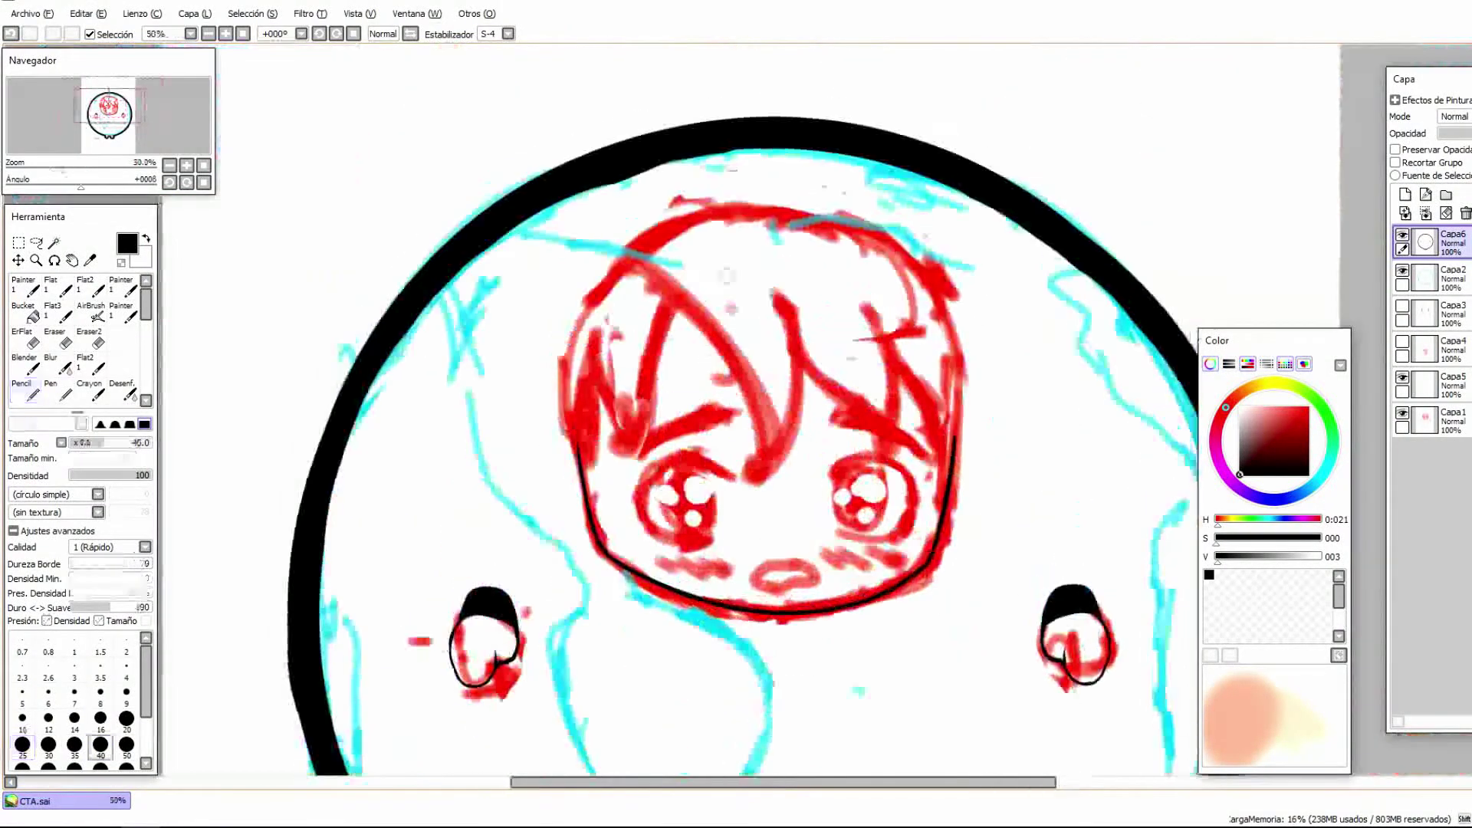
{"action": "left_click_drag", "start_coordinate": [652, 284], "coordinate": [759, 479]}
{"action": "left_click_drag", "start_coordinate": [778, 276], "coordinate": [759, 475]}
{"action": "left_click_drag", "start_coordinate": [796, 351], "coordinate": [885, 438]}
{"action": "left_click_drag", "start_coordinate": [862, 303], "coordinate": [891, 433]}
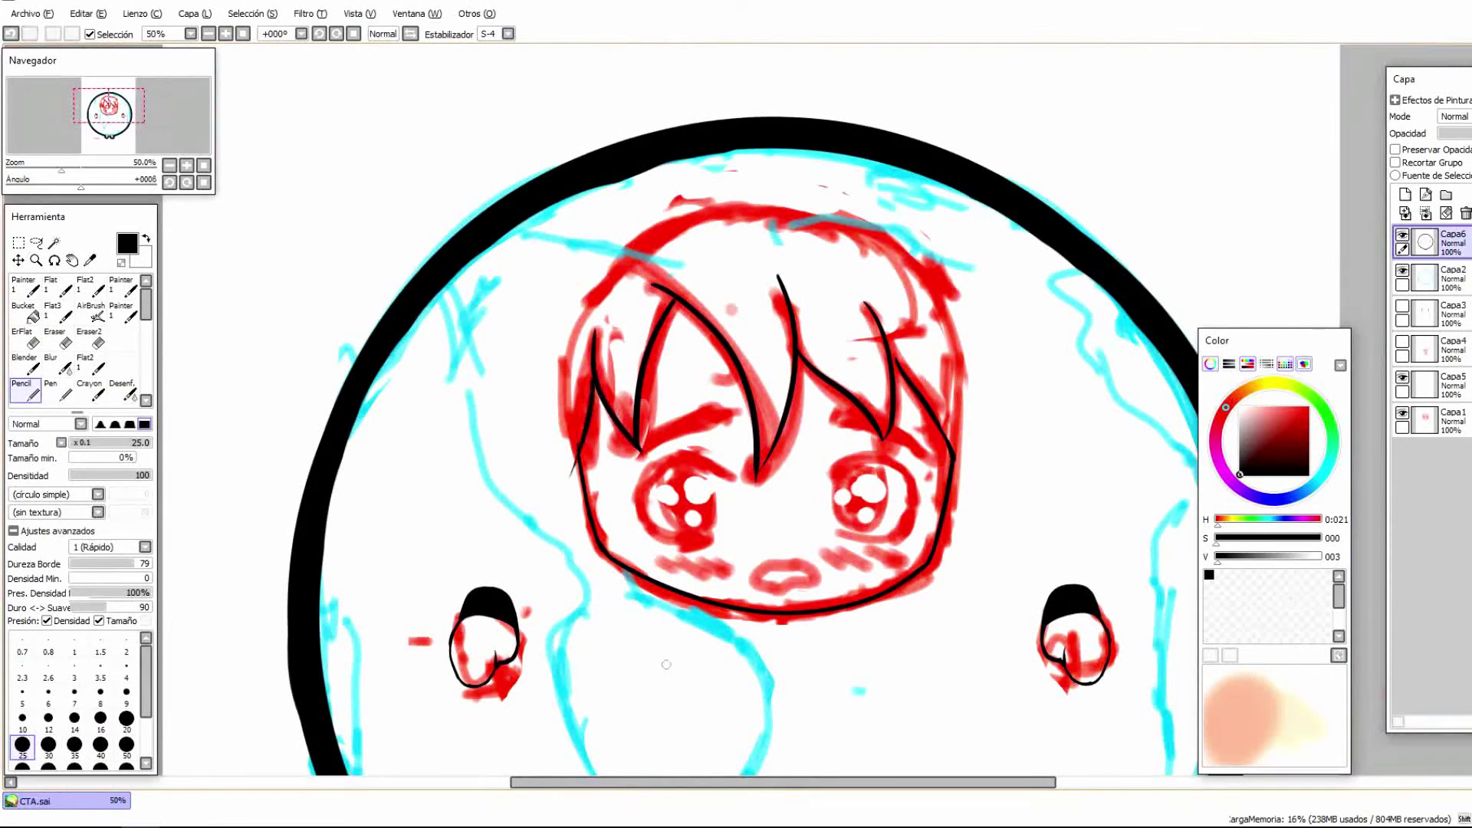
Step: Ink the hair's outer contour around the sides and crown, and erase the protruding stroke ends
{"action": "left_click_drag", "start_coordinate": [591, 301], "coordinate": [581, 456]}
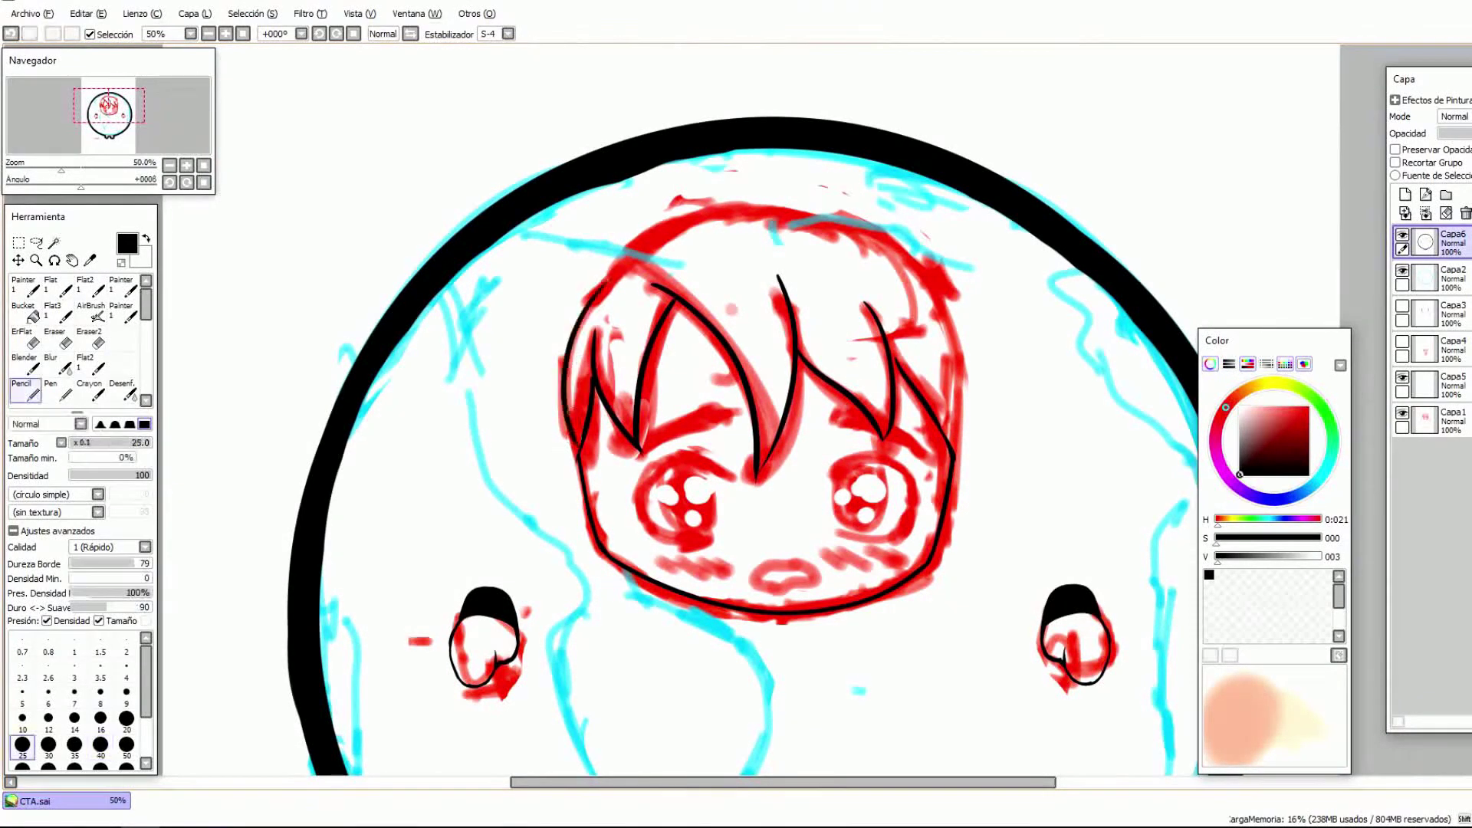
{"action": "mouse_move", "coordinate": [948, 295]}
{"action": "left_mouse_down"}
{"action": "mouse_move", "coordinate": [960, 452]}
{"action": "mouse_move", "coordinate": [675, 205]}
{"action": "mouse_move", "coordinate": [583, 322]}
{"action": "left_mouse_up"}
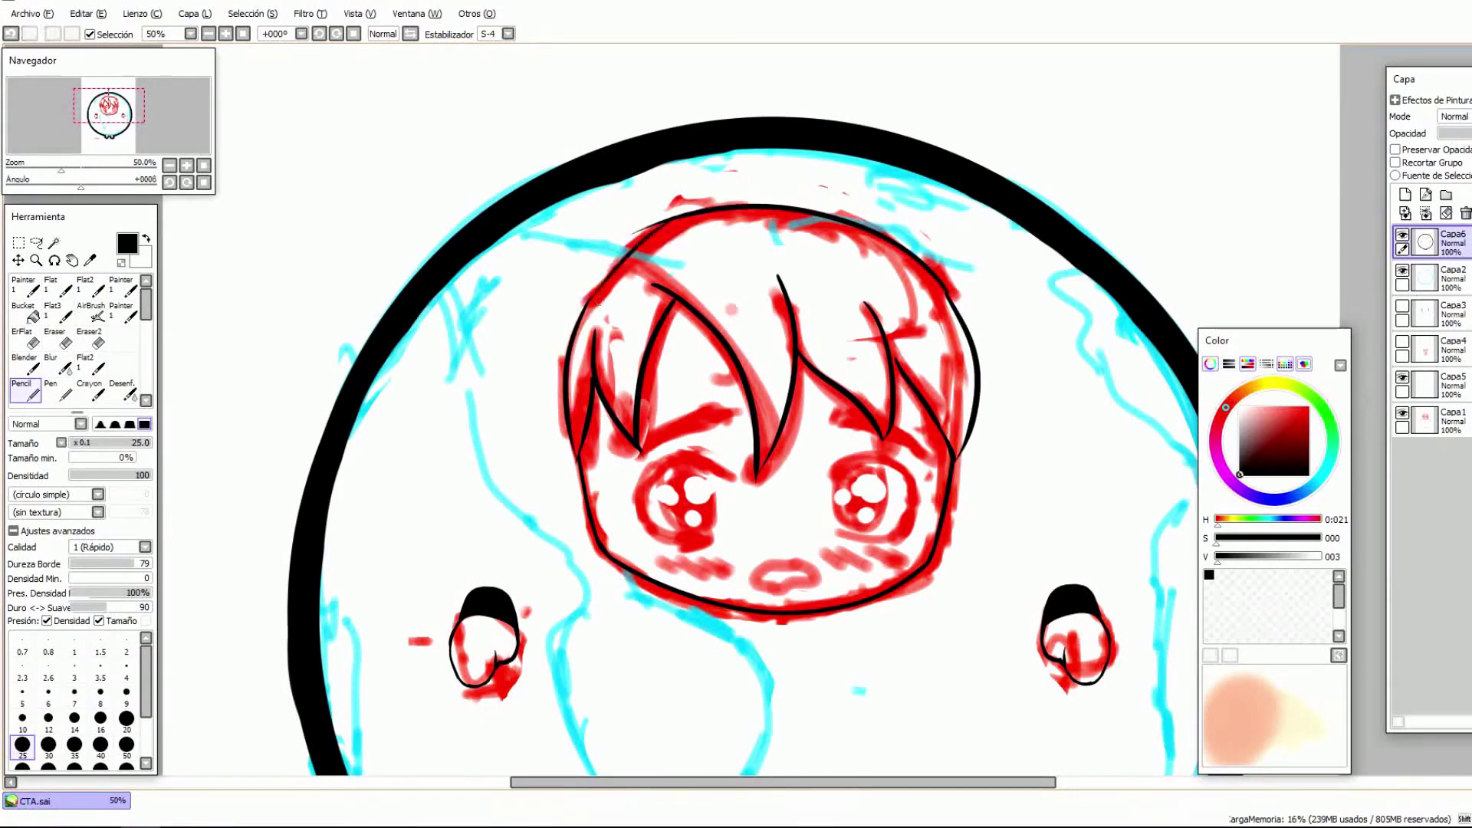
{"action": "key", "text": "e"}
{"action": "scroll", "coordinate": [891, 297], "scroll_direction": "up", "scroll_amount": 3}
{"action": "mouse_move", "coordinate": [1081, 257]}
{"action": "left_mouse_down"}
{"action": "mouse_move", "coordinate": [559, 217]}
{"action": "mouse_move", "coordinate": [613, 383]}
{"action": "mouse_move", "coordinate": [644, 197]}
{"action": "mouse_move", "coordinate": [665, 602]}
{"action": "left_mouse_up"}
Step: With the stabilizer at S-3, thicken the fringe lines where the strands meet
{"action": "key", "text": "n"}
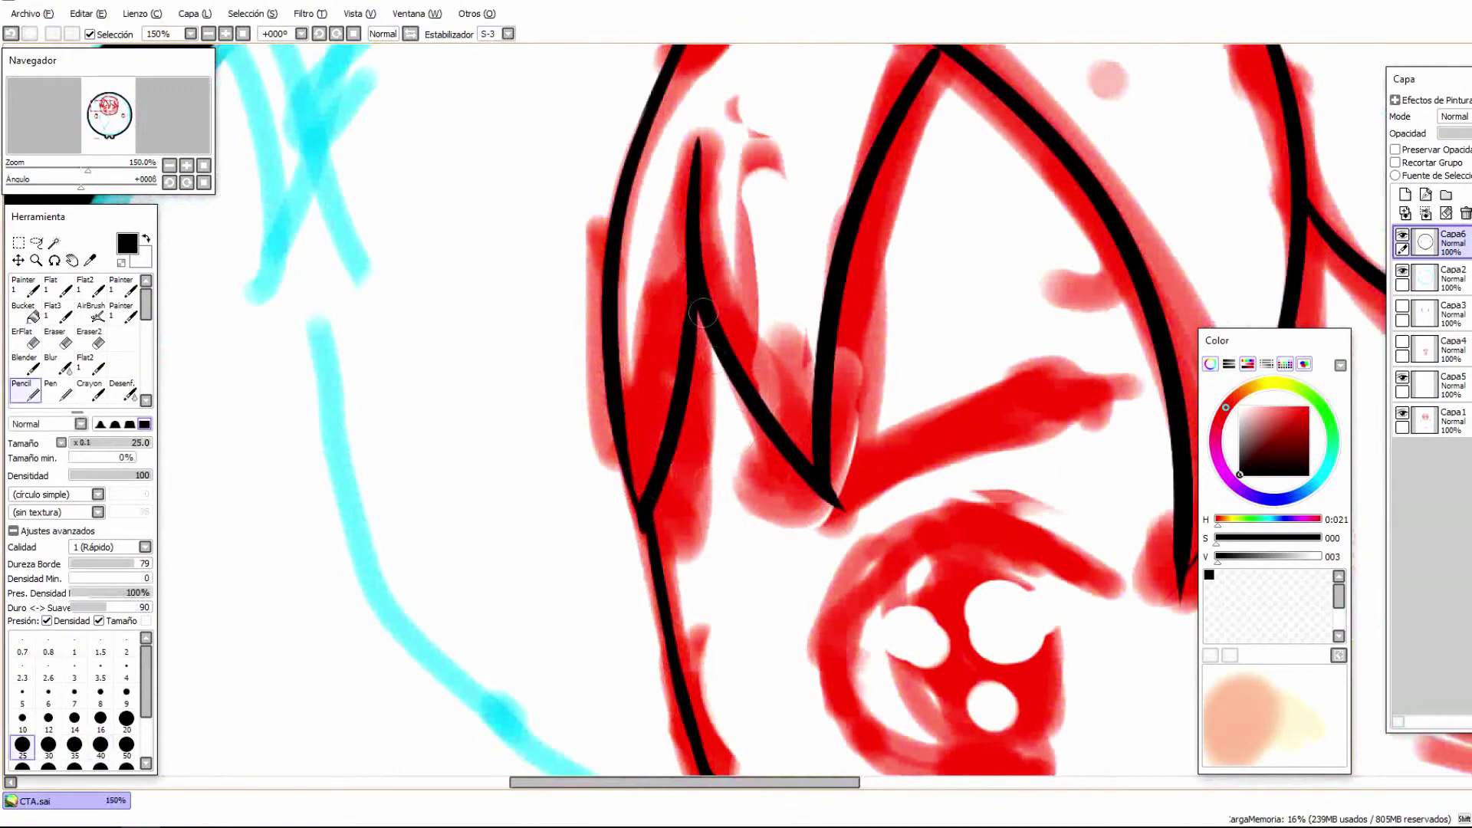
{"action": "mouse_move", "coordinate": [702, 313]}
{"action": "left_mouse_down"}
{"action": "mouse_move", "coordinate": [919, 499]}
{"action": "mouse_move", "coordinate": [766, 384]}
{"action": "mouse_move", "coordinate": [651, 368]}
{"action": "mouse_move", "coordinate": [621, 414]}
{"action": "left_mouse_up"}
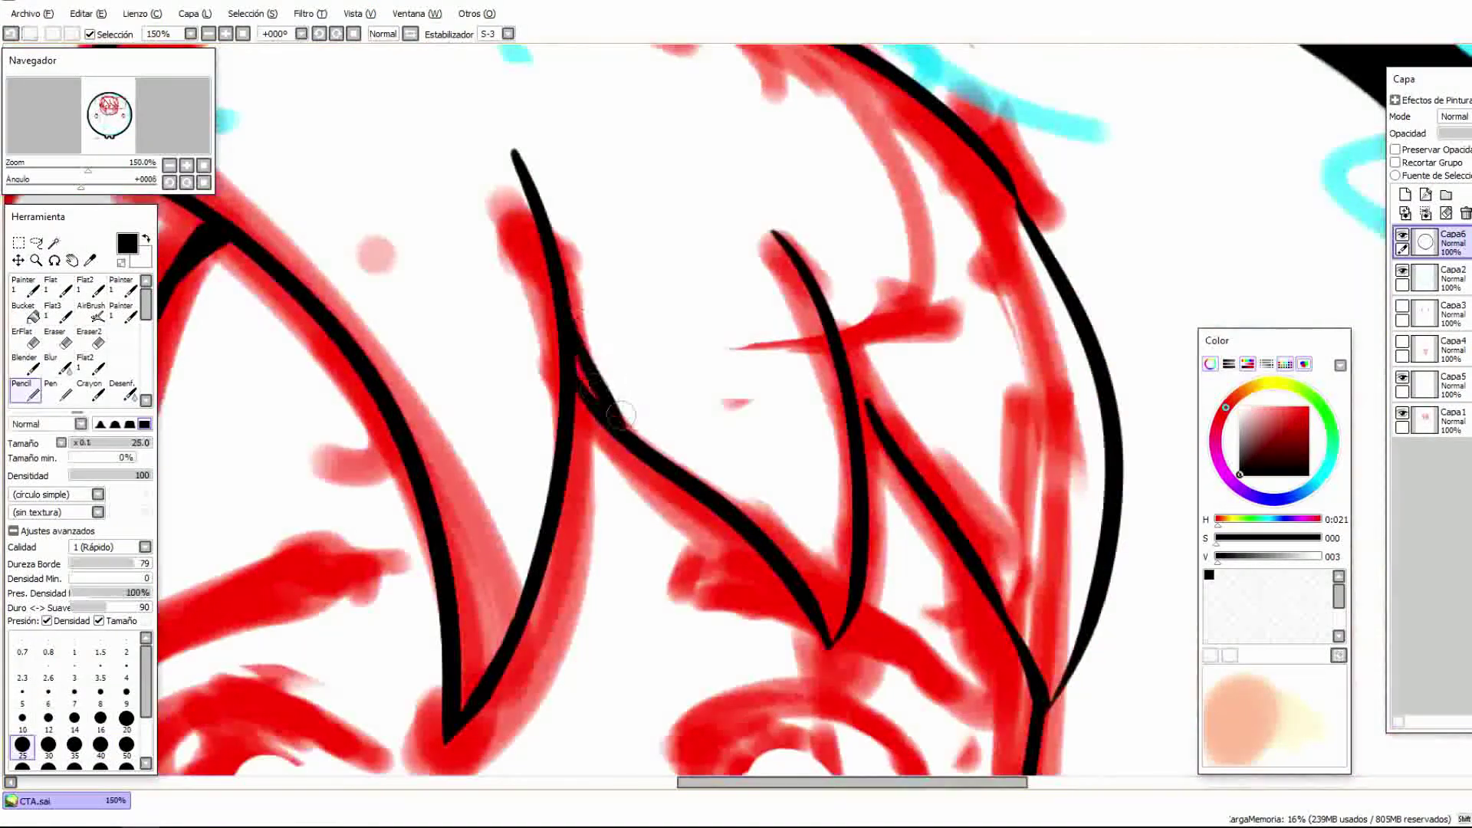
{"action": "left_click_drag", "start_coordinate": [853, 371], "coordinate": [581, 130]}
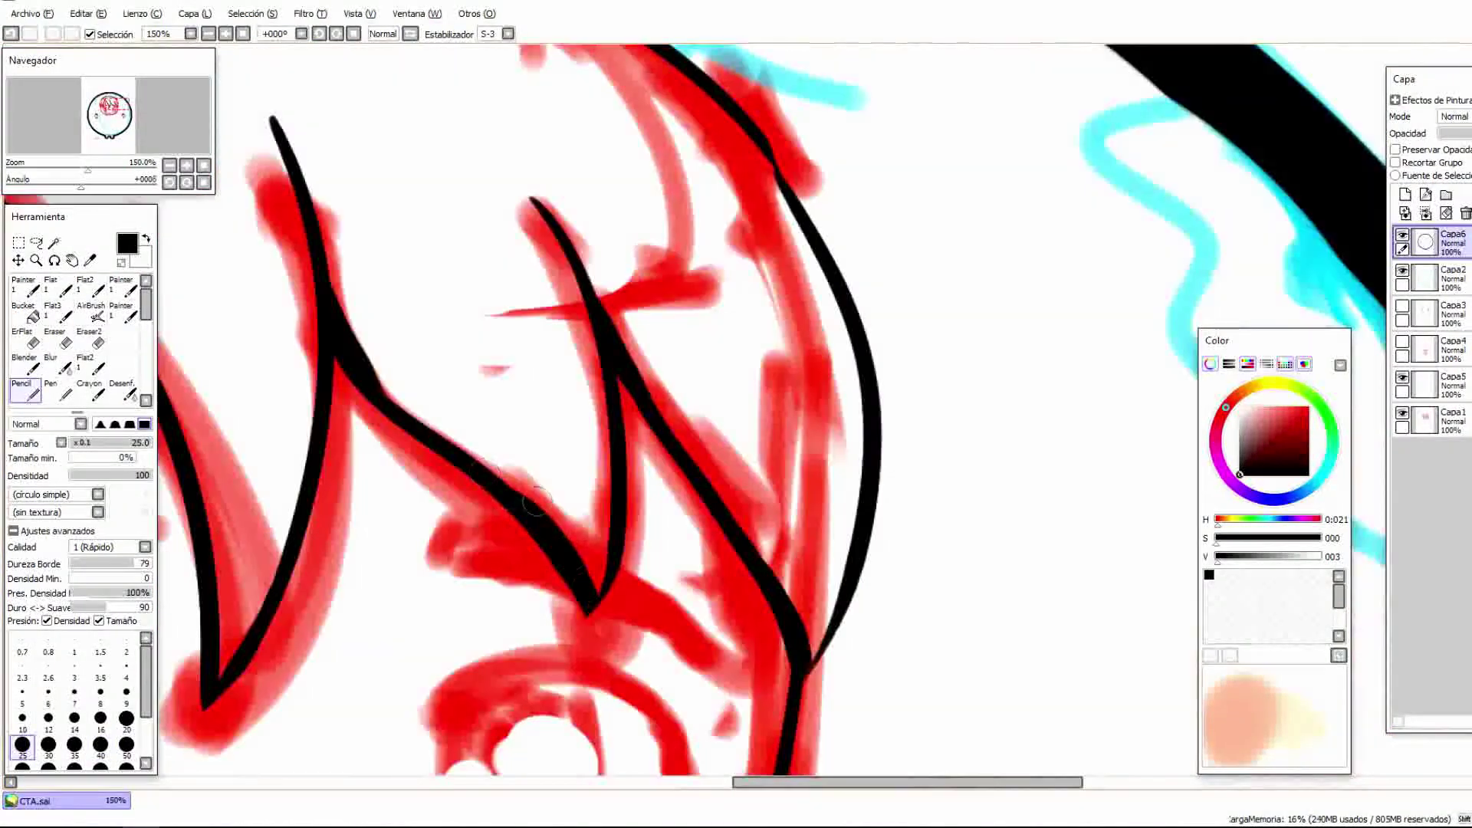
Step: Thicken the hair's crown contour in black and smooth its uneven edges and joins
{"action": "scroll", "coordinate": [580, 130], "scroll_direction": "down", "scroll_amount": 3}
{"action": "scroll", "coordinate": [589, 318], "scroll_direction": "up", "scroll_amount": 4}
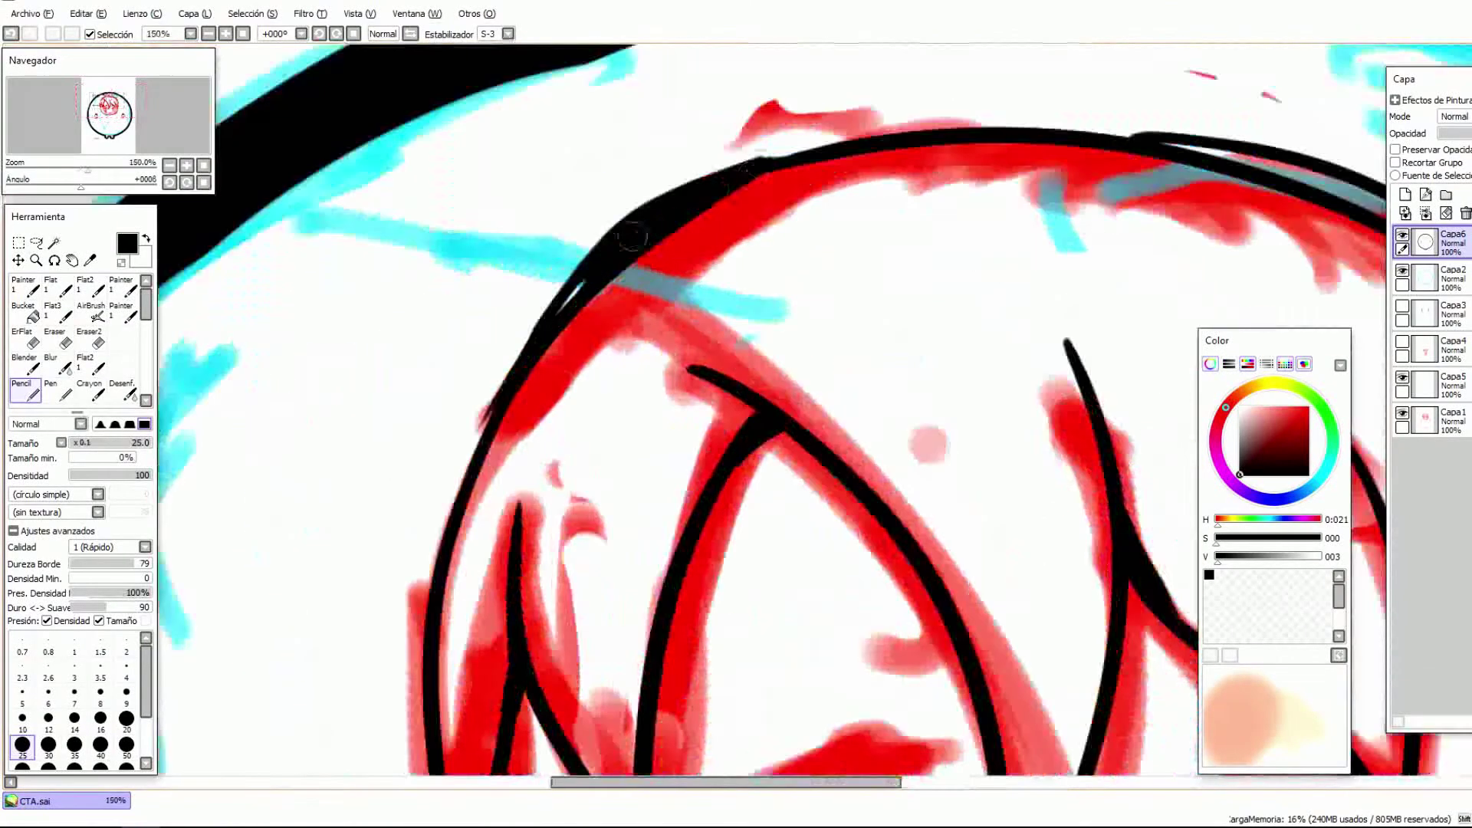
{"action": "scroll", "coordinate": [483, 361], "scroll_direction": "down", "scroll_amount": 1}
{"action": "left_click_drag", "start_coordinate": [571, 314], "coordinate": [35, 192]}
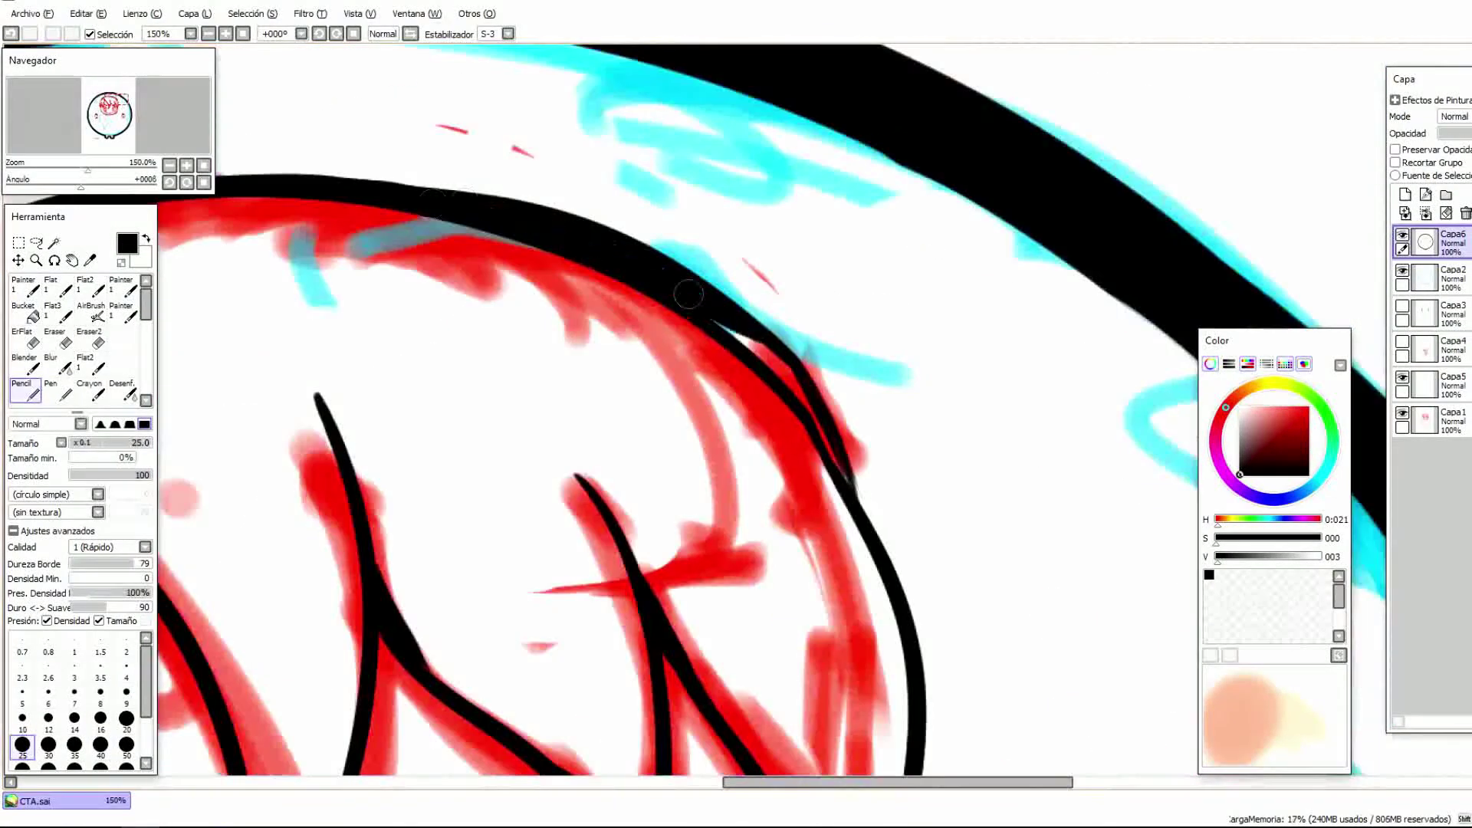
{"action": "key", "text": "e"}
{"action": "key", "text": "n"}
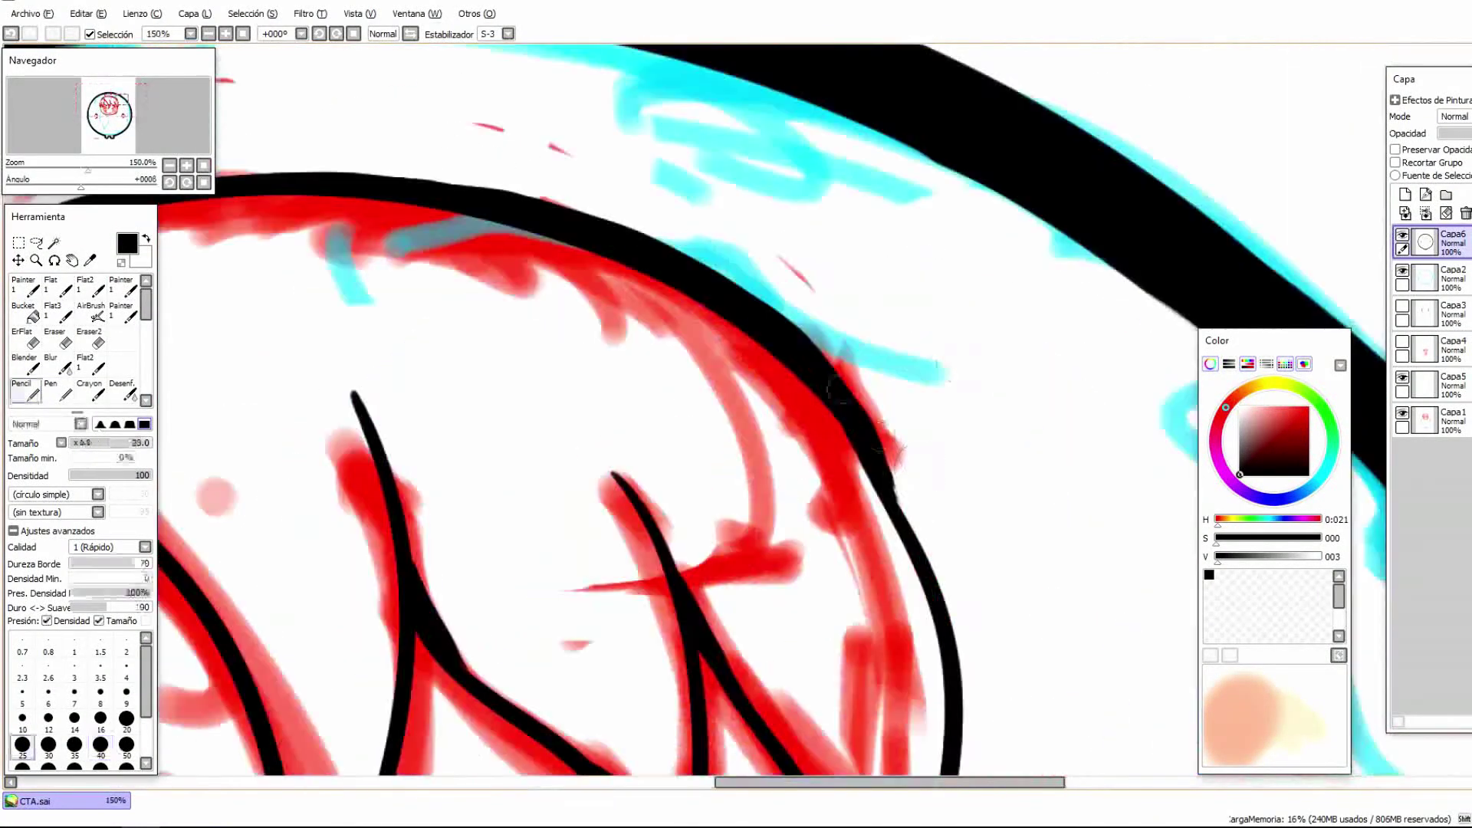
Step: On a new layer, ink the curved outer outlines of both eyes in black over the red sketch
{"action": "key", "text": "ctrl+shift+n"}
{"action": "scroll", "coordinate": [611, 345], "scroll_direction": "down", "scroll_amount": 2}
{"action": "left_click_drag", "start_coordinate": [611, 347], "coordinate": [497, 402]}
{"action": "key", "text": "ctrl+z"}
{"action": "left_click_drag", "start_coordinate": [790, 342], "coordinate": [911, 407]}
{"action": "key", "text": "ctrl+z"}
{"action": "key", "text": "h"}
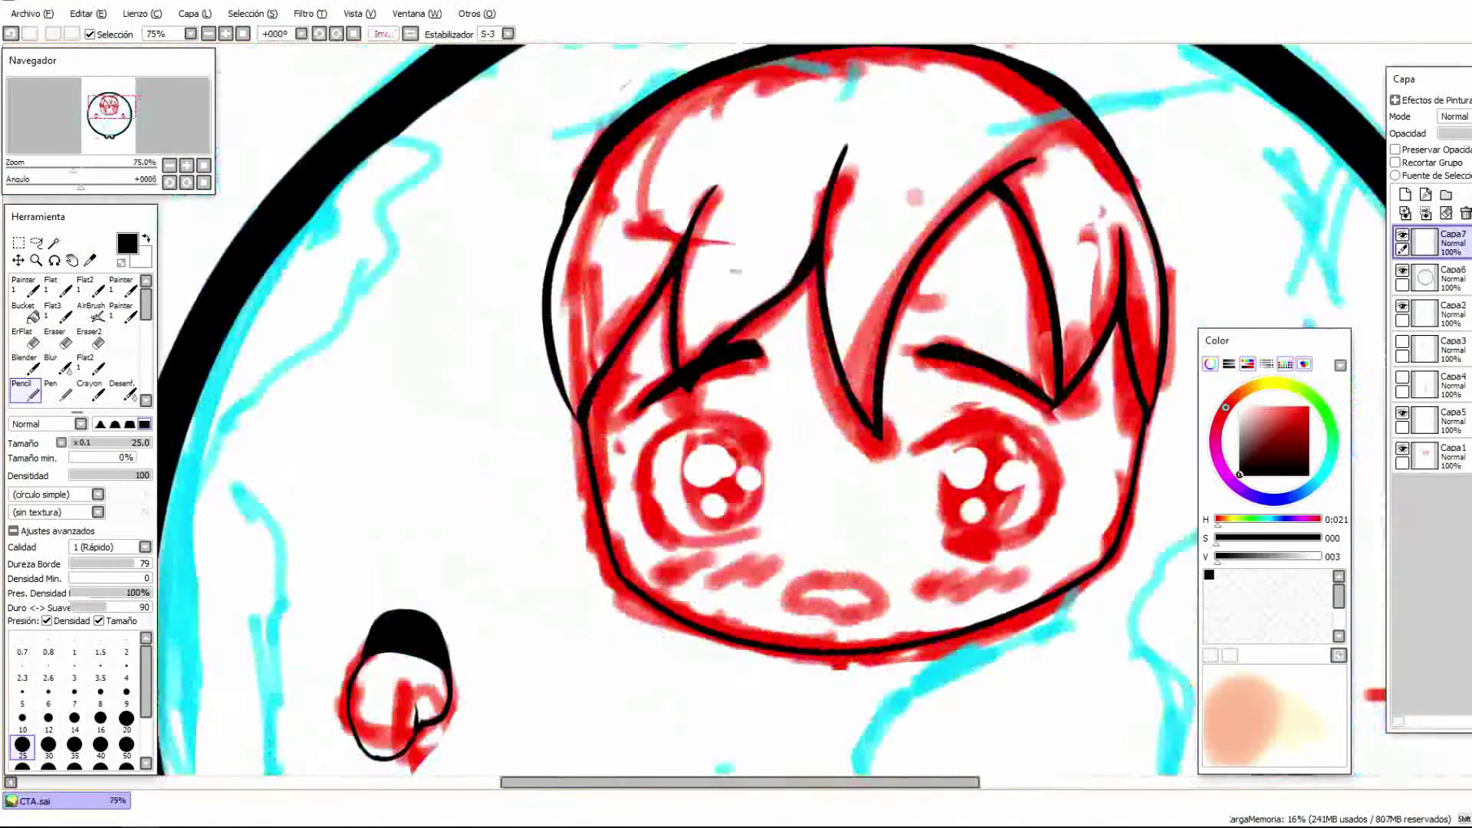
{"action": "scroll", "coordinate": [702, 422], "scroll_direction": "up", "scroll_amount": 1}
{"action": "mouse_move", "coordinate": [702, 422]}
{"action": "left_mouse_down"}
{"action": "mouse_move", "coordinate": [545, 522]}
{"action": "mouse_move", "coordinate": [681, 554]}
{"action": "mouse_move", "coordinate": [591, 549]}
{"action": "left_mouse_up"}
{"action": "mouse_move", "coordinate": [812, 426]}
{"action": "left_mouse_down"}
{"action": "mouse_move", "coordinate": [996, 490]}
{"action": "mouse_move", "coordinate": [878, 545]}
{"action": "left_mouse_up"}
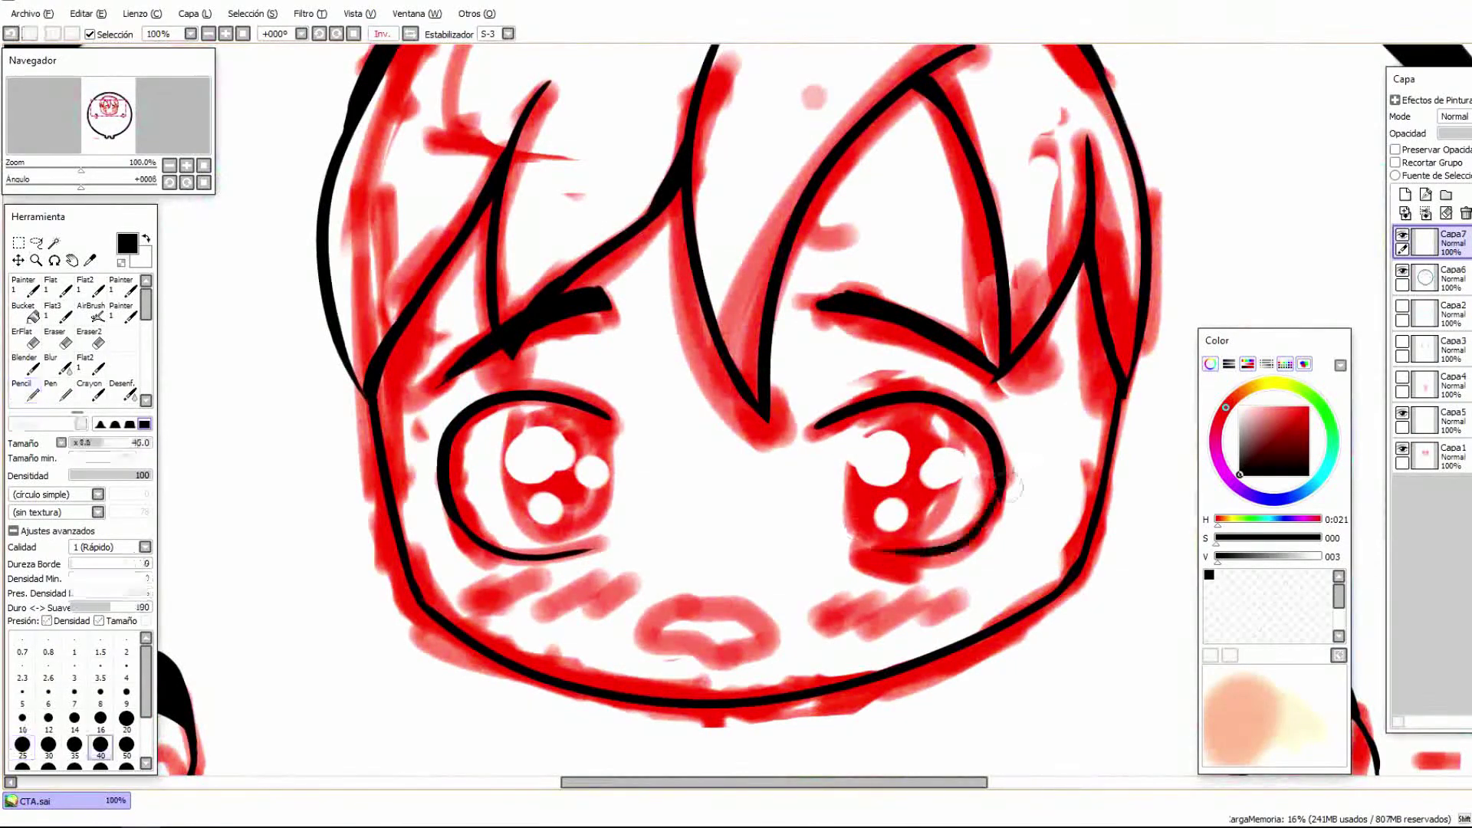
Step: Ink the oval irises inside both eye outlines, undoing the strokes that miss the shape
{"action": "left_click_drag", "start_coordinate": [874, 418], "coordinate": [958, 536]}
{"action": "mouse_move", "coordinate": [540, 410]}
{"action": "left_mouse_down"}
{"action": "mouse_move", "coordinate": [590, 545]}
{"action": "mouse_move", "coordinate": [498, 544]}
{"action": "mouse_move", "coordinate": [598, 537]}
{"action": "left_mouse_up"}
{"action": "key", "text": "ctrl+z"}
{"action": "key", "text": "ctrl+z"}
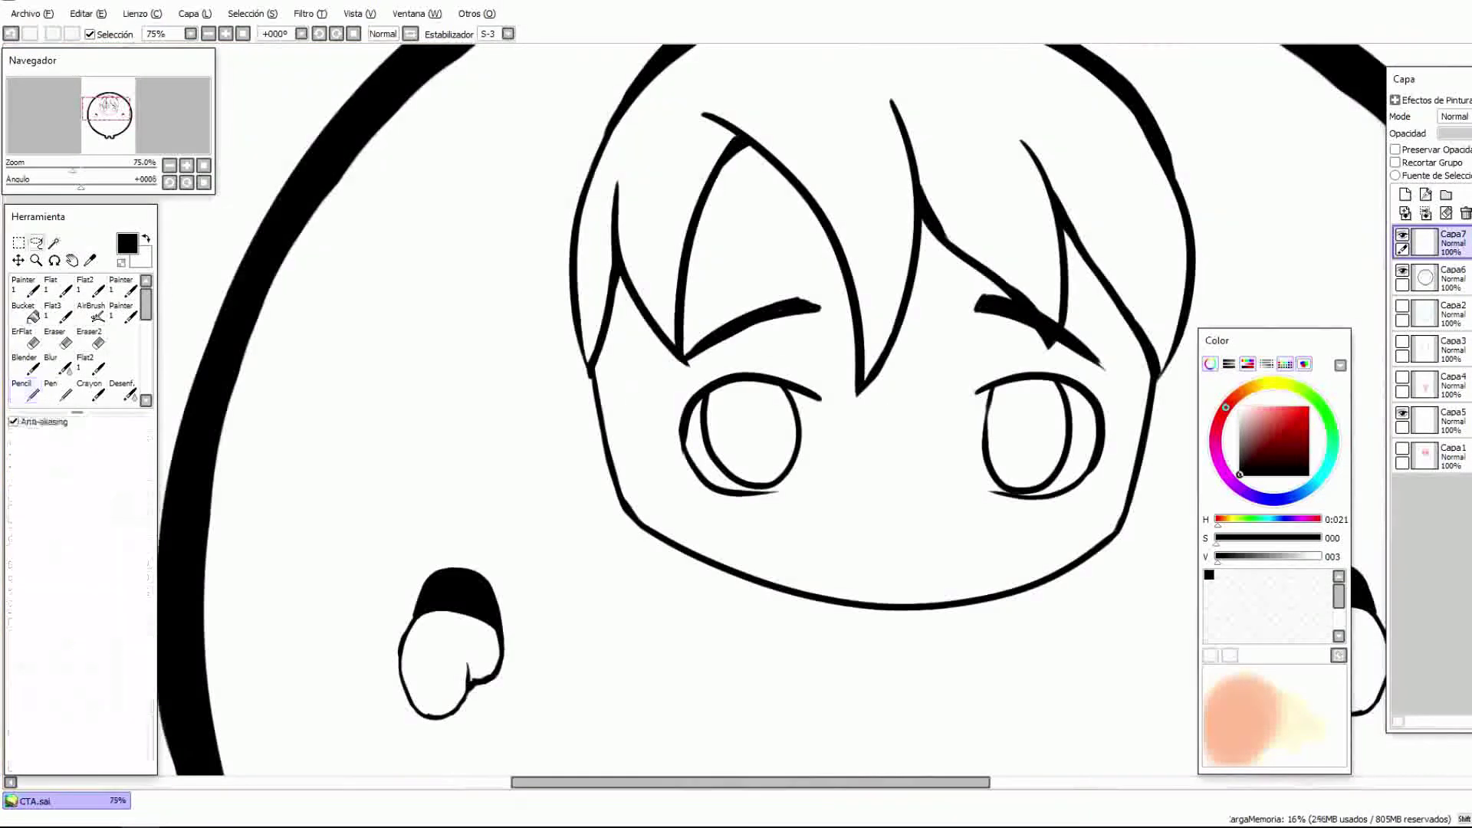
Step: Rotate the inked eye on the left half of the face slightly clockwise to adjust its tilt
{"action": "key", "text": "ctrl+t"}
{"action": "left_click_drag", "start_coordinate": [836, 491], "coordinate": [824, 508]}
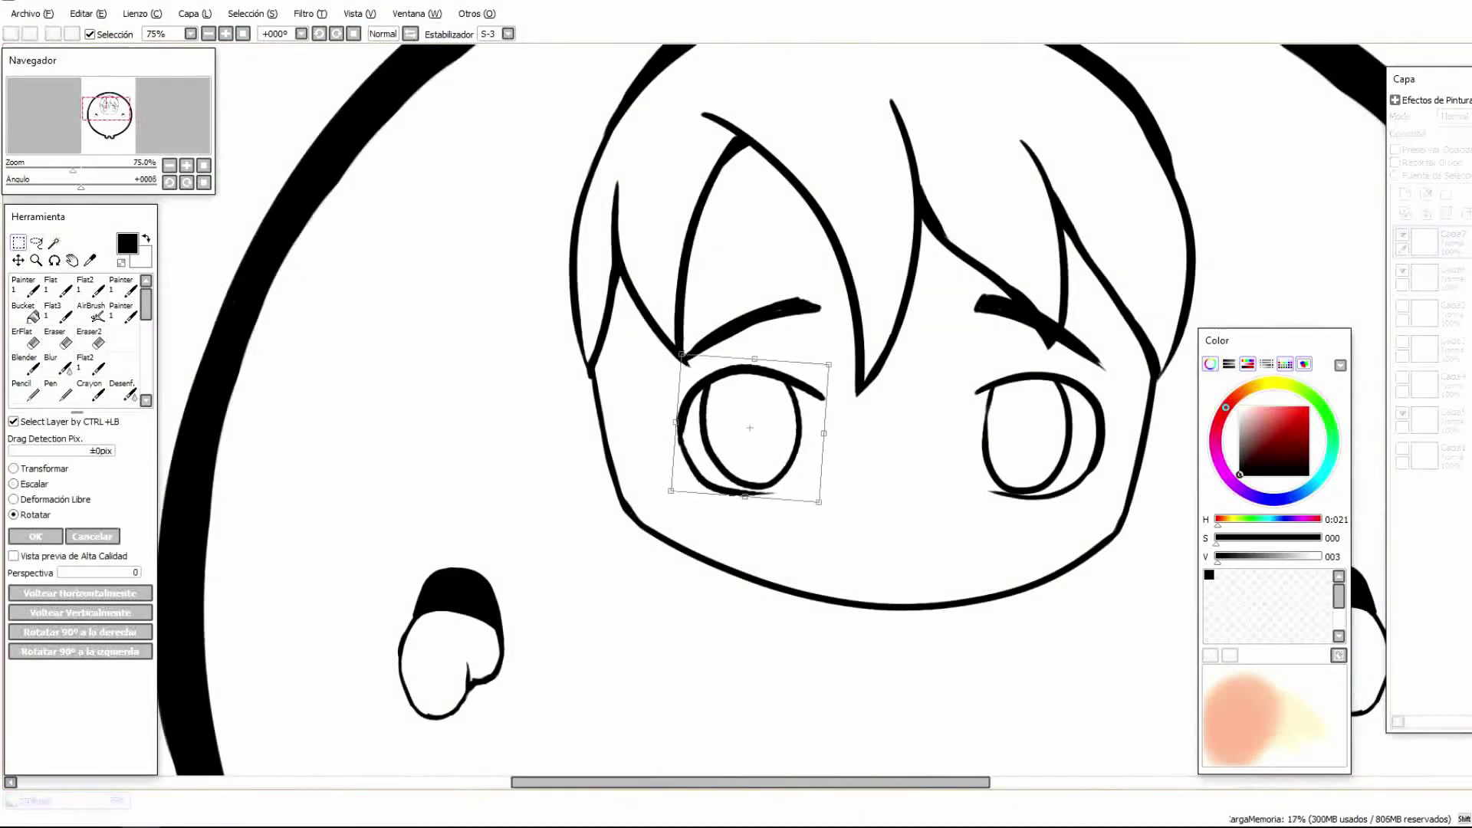
{"action": "key", "text": "Return"}
{"action": "key", "text": "ctrl+t"}
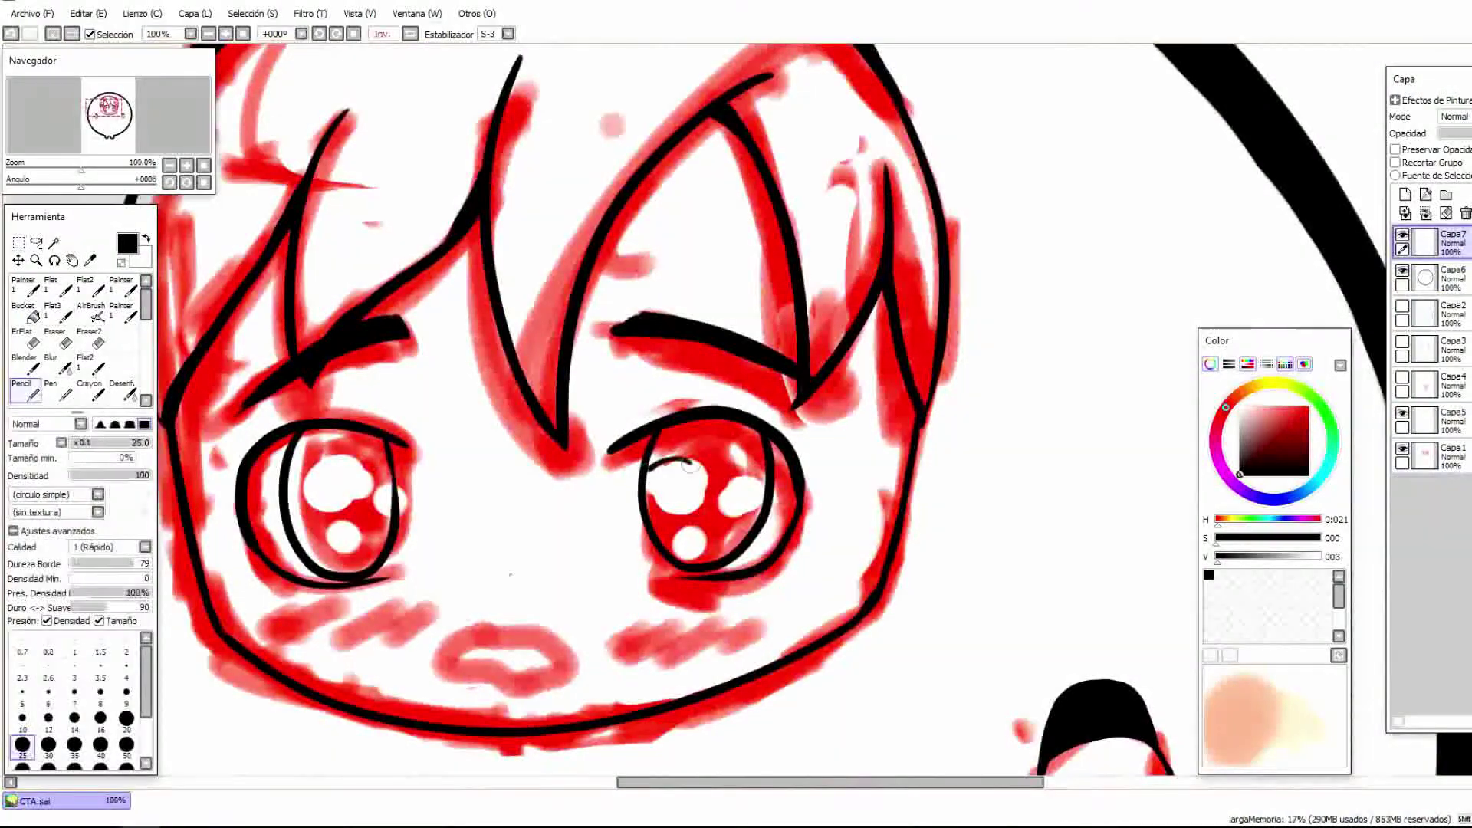
Step: Ink the round highlights inside both irises and a small wavy mouth with the Pencil at size 25
{"action": "mouse_move", "coordinate": [648, 481]}
{"action": "left_mouse_down"}
{"action": "mouse_move", "coordinate": [652, 469]}
{"action": "mouse_move", "coordinate": [725, 483]}
{"action": "left_mouse_up"}
{"action": "left_click_drag", "start_coordinate": [671, 540], "coordinate": [675, 529]}
{"action": "left_click_drag", "start_coordinate": [291, 487], "coordinate": [295, 474]}
{"action": "left_click_drag", "start_coordinate": [352, 498], "coordinate": [357, 487]}
{"action": "left_click_drag", "start_coordinate": [324, 543], "coordinate": [328, 531]}
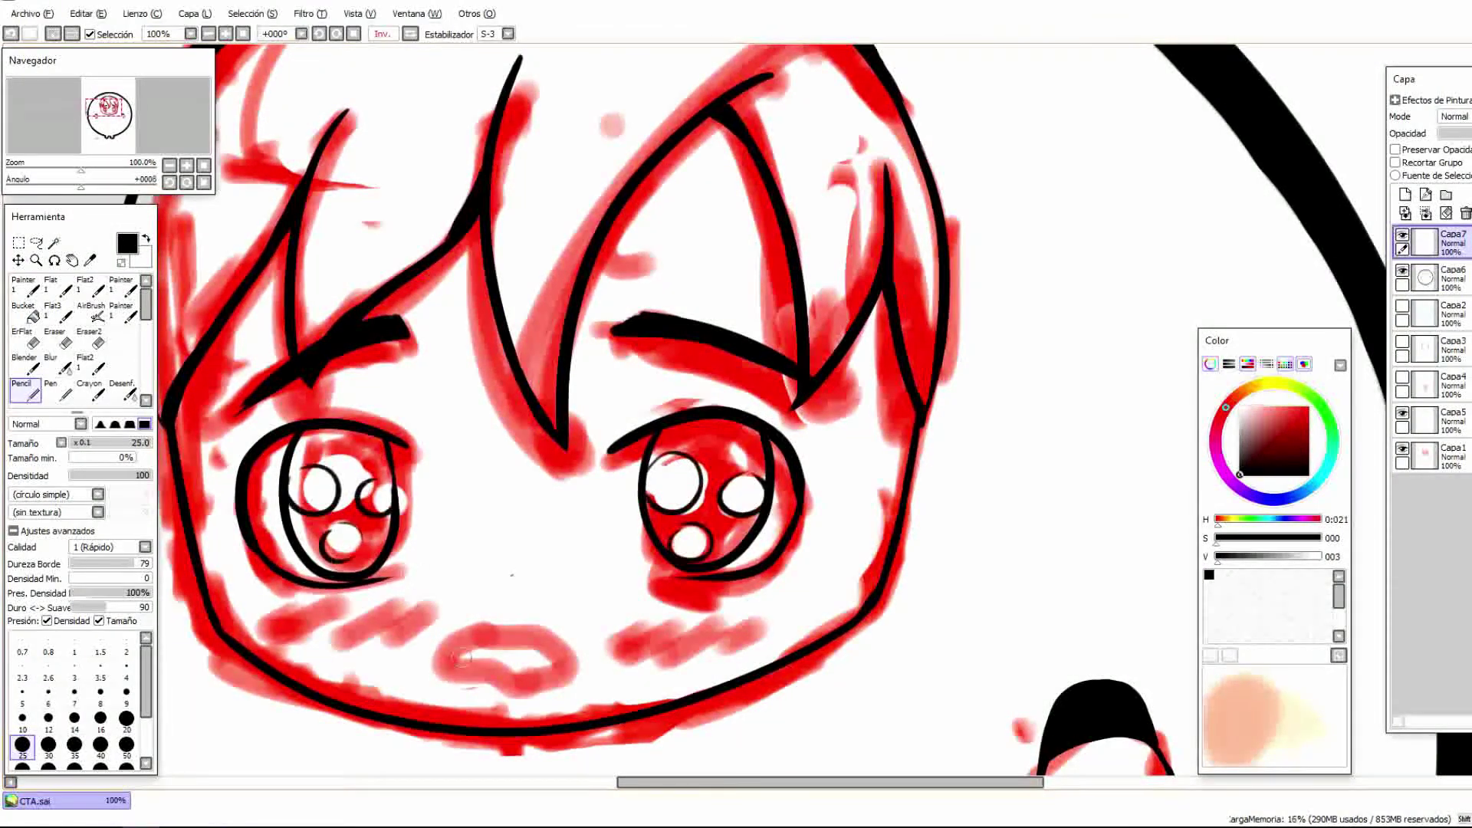
{"action": "left_click_drag", "start_coordinate": [462, 657], "coordinate": [573, 652]}
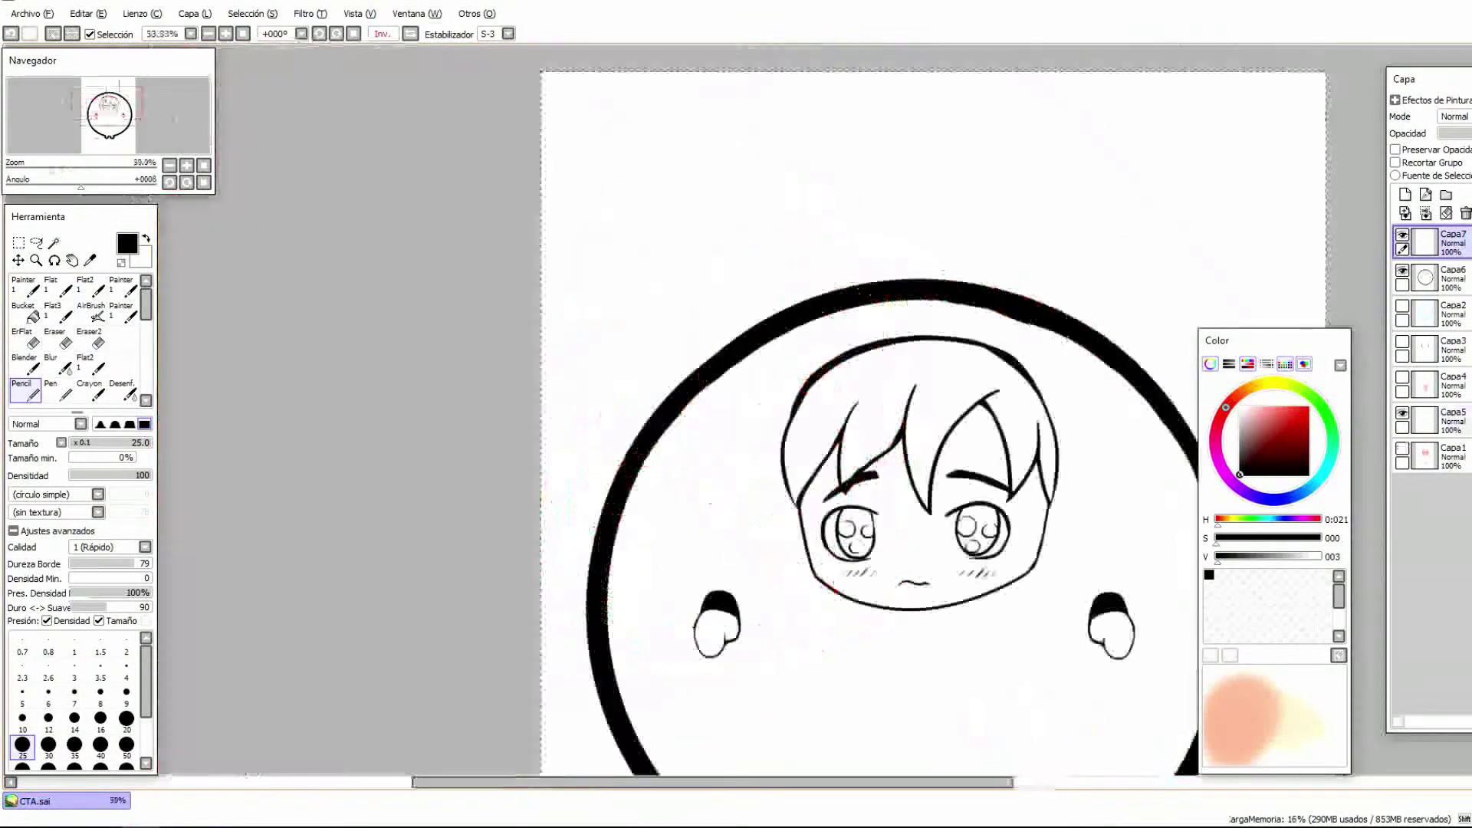
Step: On layer Capa8, add thin tapered strand lines across the fringe and crown of the hair
{"action": "scroll", "coordinate": [736, 414], "scroll_direction": "up", "scroll_amount": 3}
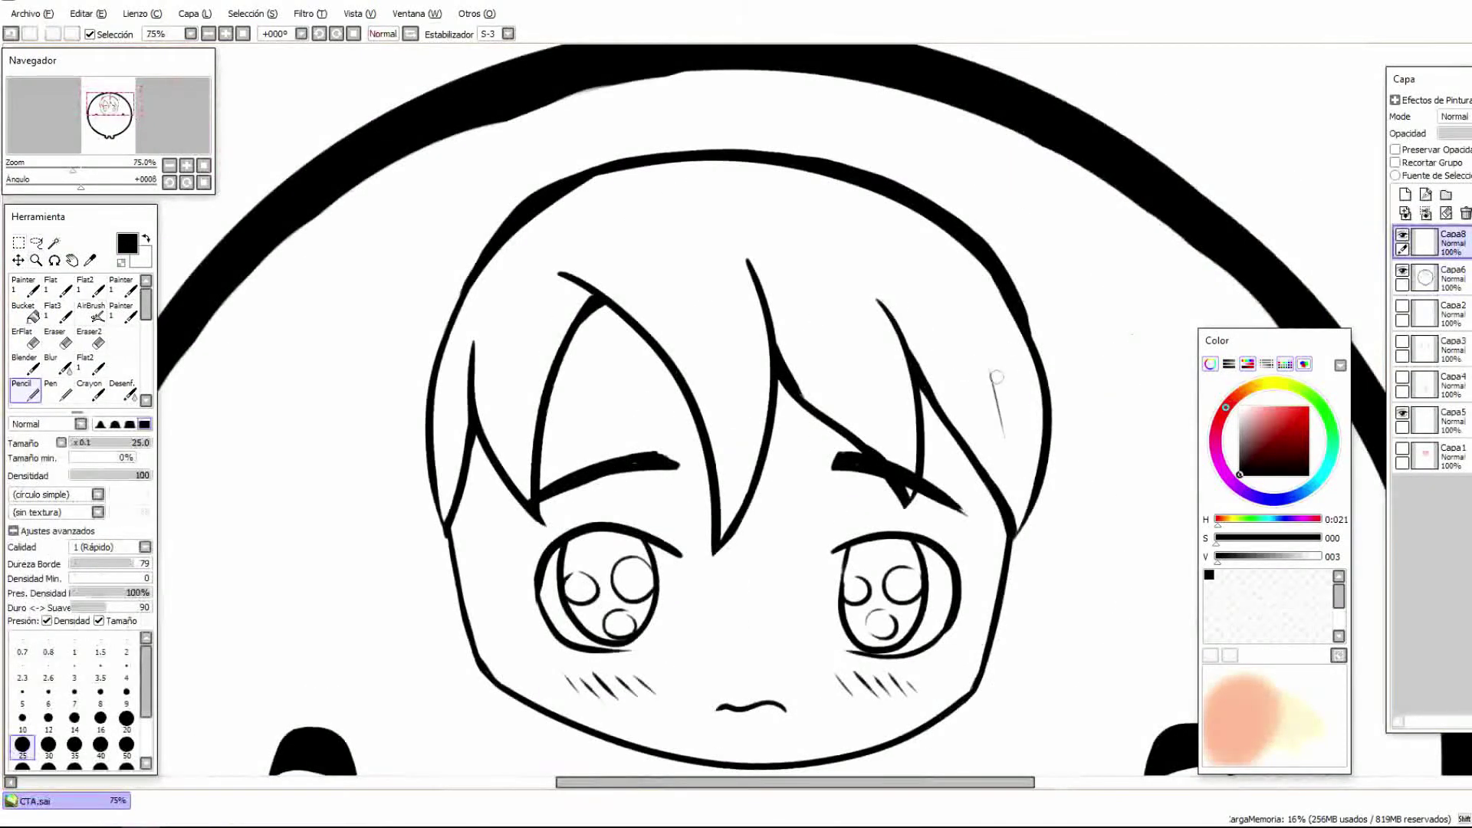
{"action": "left_click_drag", "start_coordinate": [646, 246], "coordinate": [742, 290]}
{"action": "left_click_drag", "start_coordinate": [653, 253], "coordinate": [741, 475]}
{"action": "left_click_drag", "start_coordinate": [756, 302], "coordinate": [748, 475]}
{"action": "left_click_drag", "start_coordinate": [528, 288], "coordinate": [567, 307]}
{"action": "left_click_drag", "start_coordinate": [536, 290], "coordinate": [511, 445]}
{"action": "left_click_drag", "start_coordinate": [553, 311], "coordinate": [538, 419]}
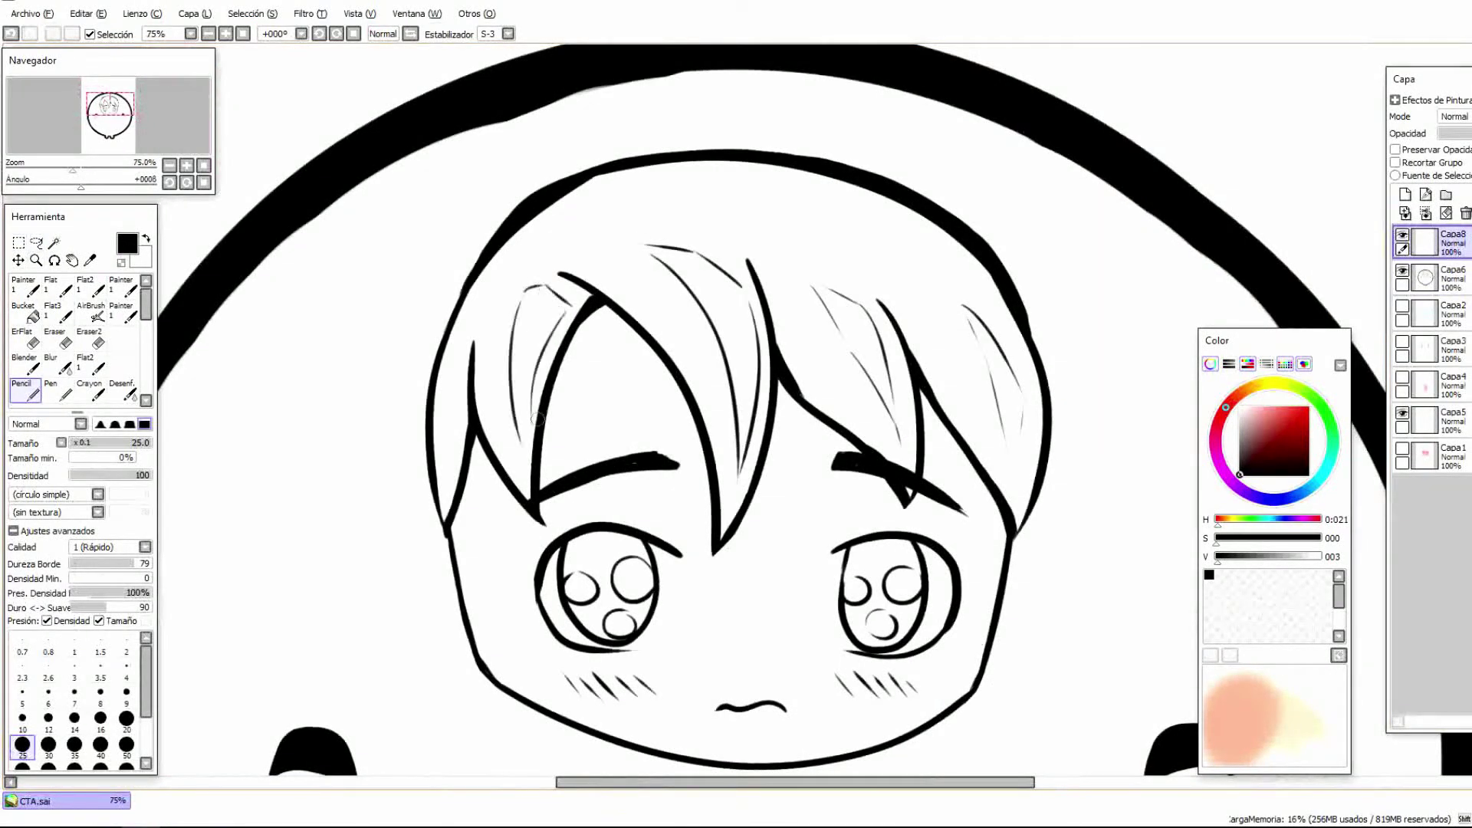
{"action": "scroll", "coordinate": [461, 351], "scroll_direction": "down", "scroll_amount": 3}
{"action": "left_click_drag", "start_coordinate": [655, 180], "coordinate": [736, 218]}
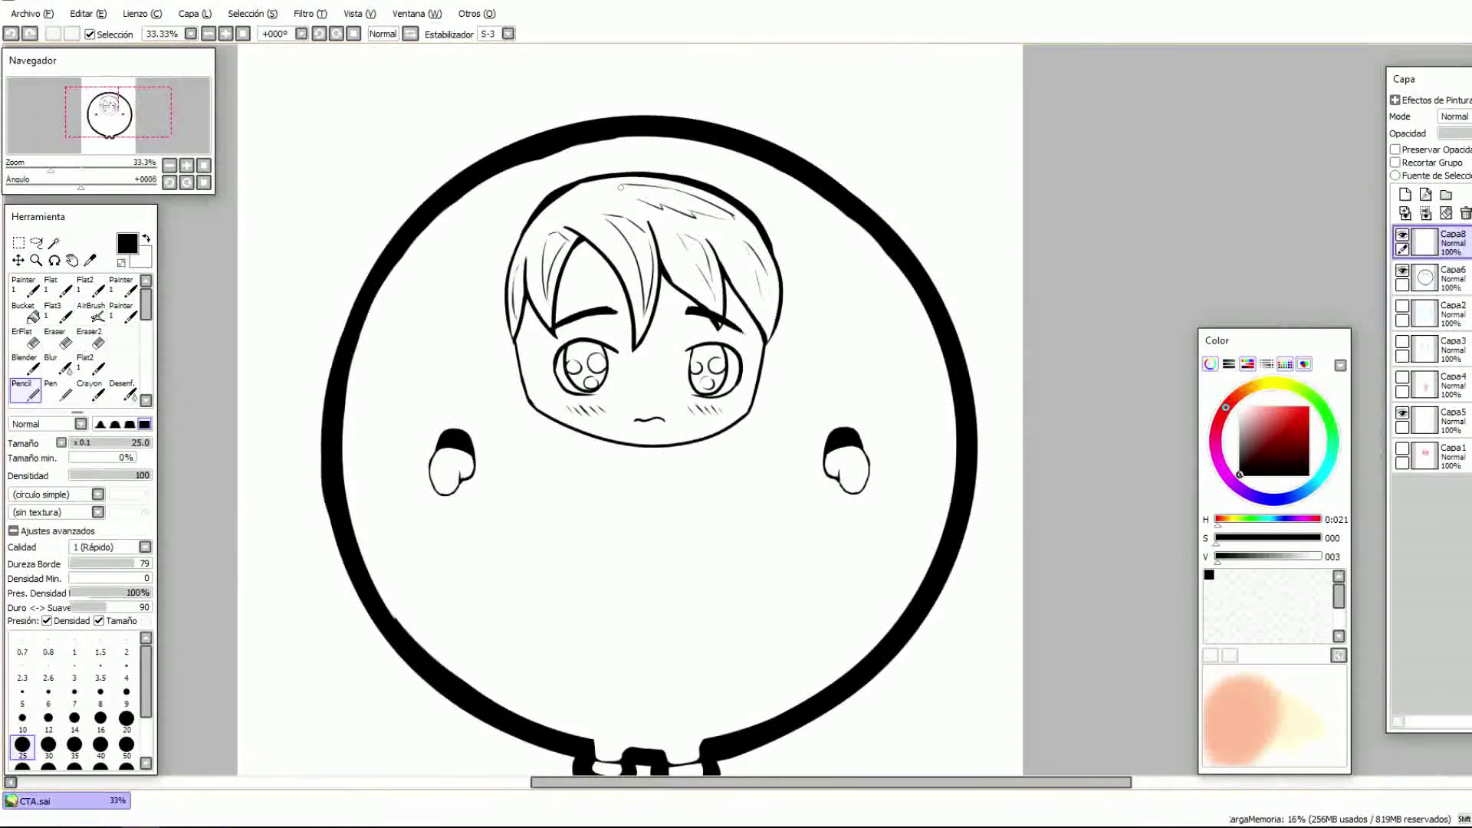
Step: On layer Capa7, ink the coastlines of the Americas, Antarctica and the northern land beside the hair, following the cyan sketch
{"action": "mouse_move", "coordinate": [426, 238]}
{"action": "left_mouse_down"}
{"action": "mouse_move", "coordinate": [512, 441]}
{"action": "mouse_move", "coordinate": [494, 487]}
{"action": "left_mouse_up"}
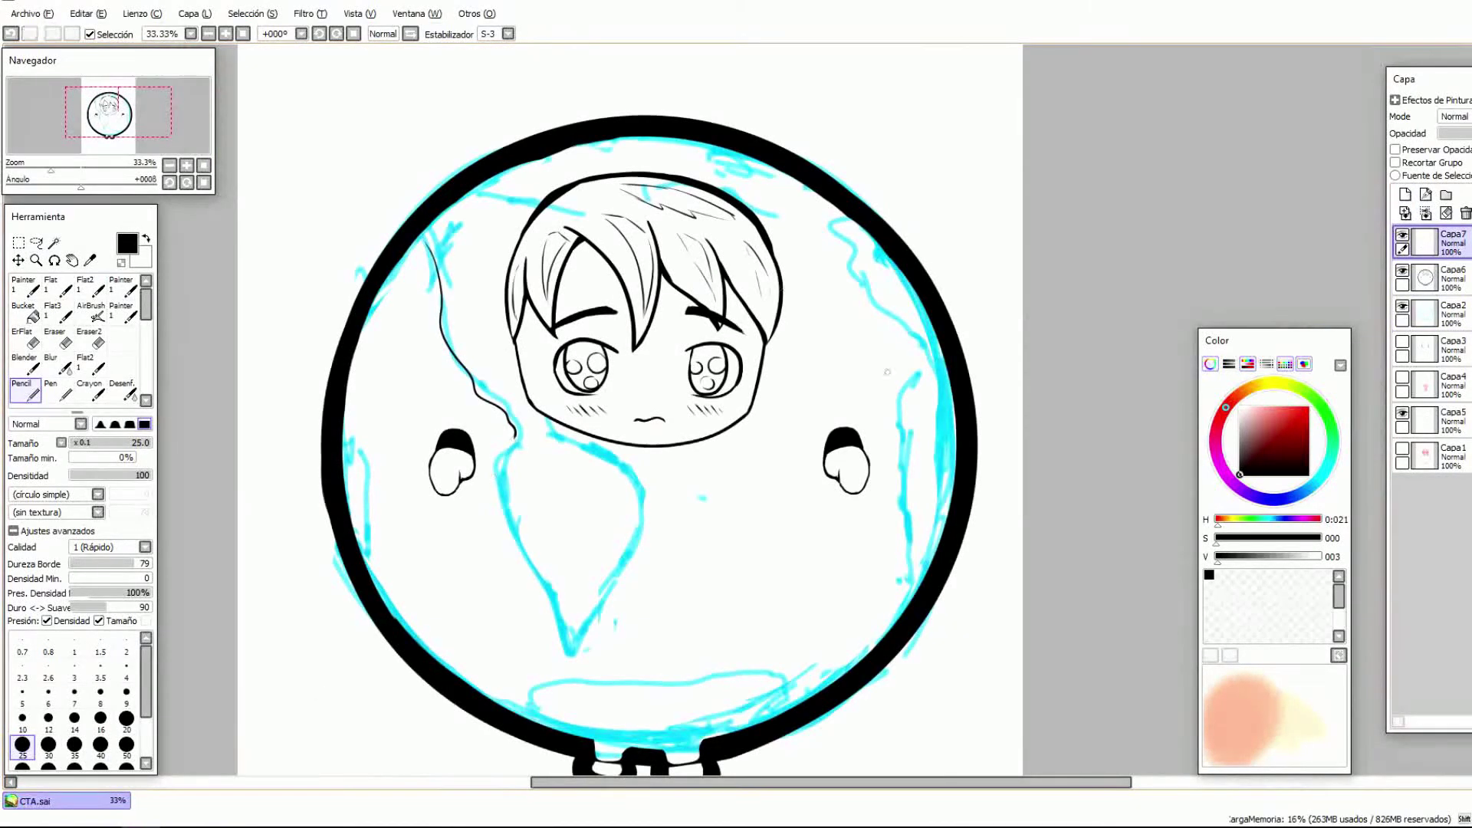
{"action": "key", "text": "ctrl+z"}
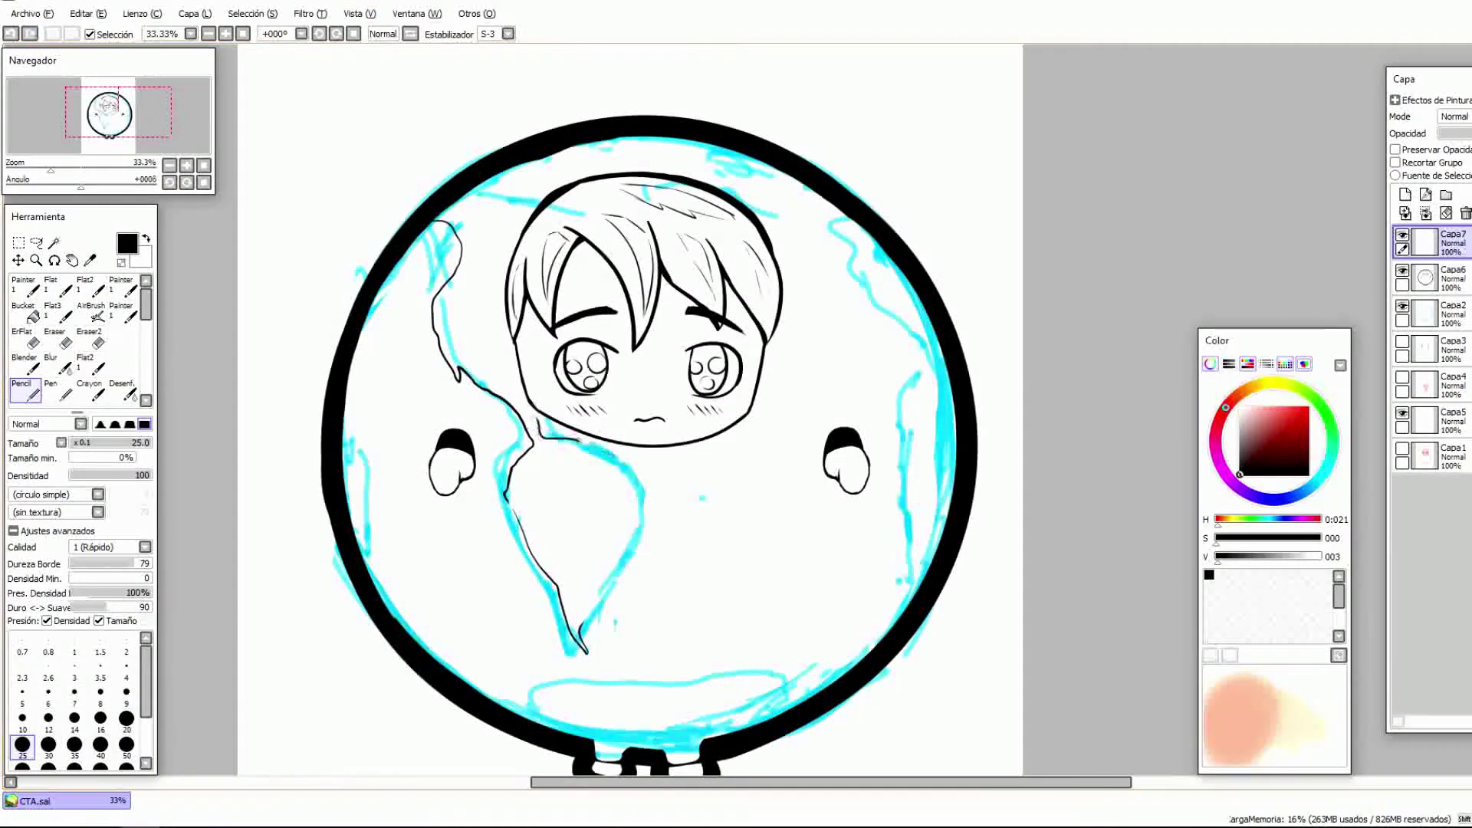
{"action": "left_click_drag", "start_coordinate": [571, 441], "coordinate": [621, 576]}
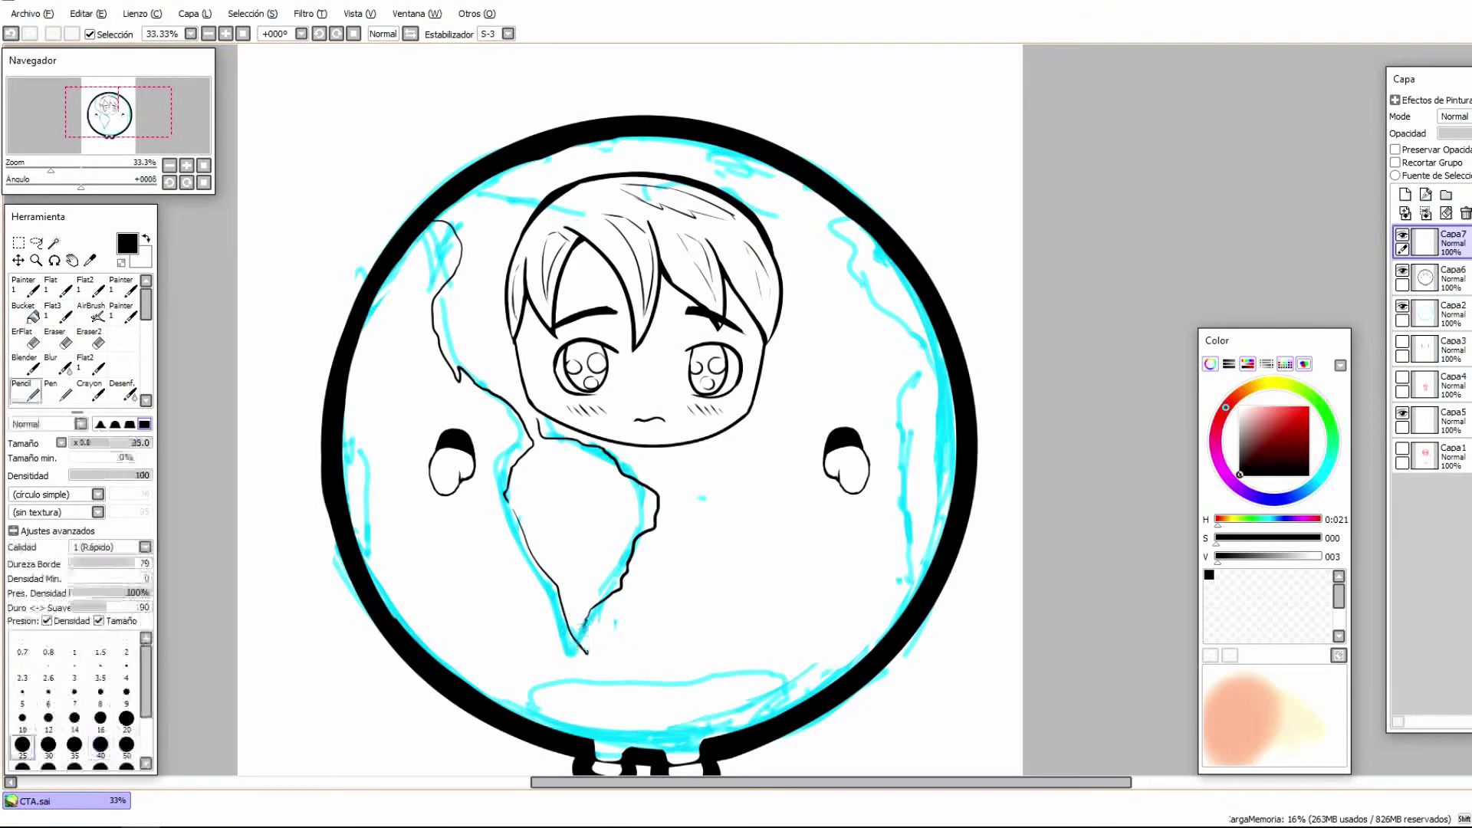
{"action": "left_click_drag", "start_coordinate": [549, 717], "coordinate": [614, 706]}
{"action": "left_click_drag", "start_coordinate": [464, 198], "coordinate": [537, 206]}
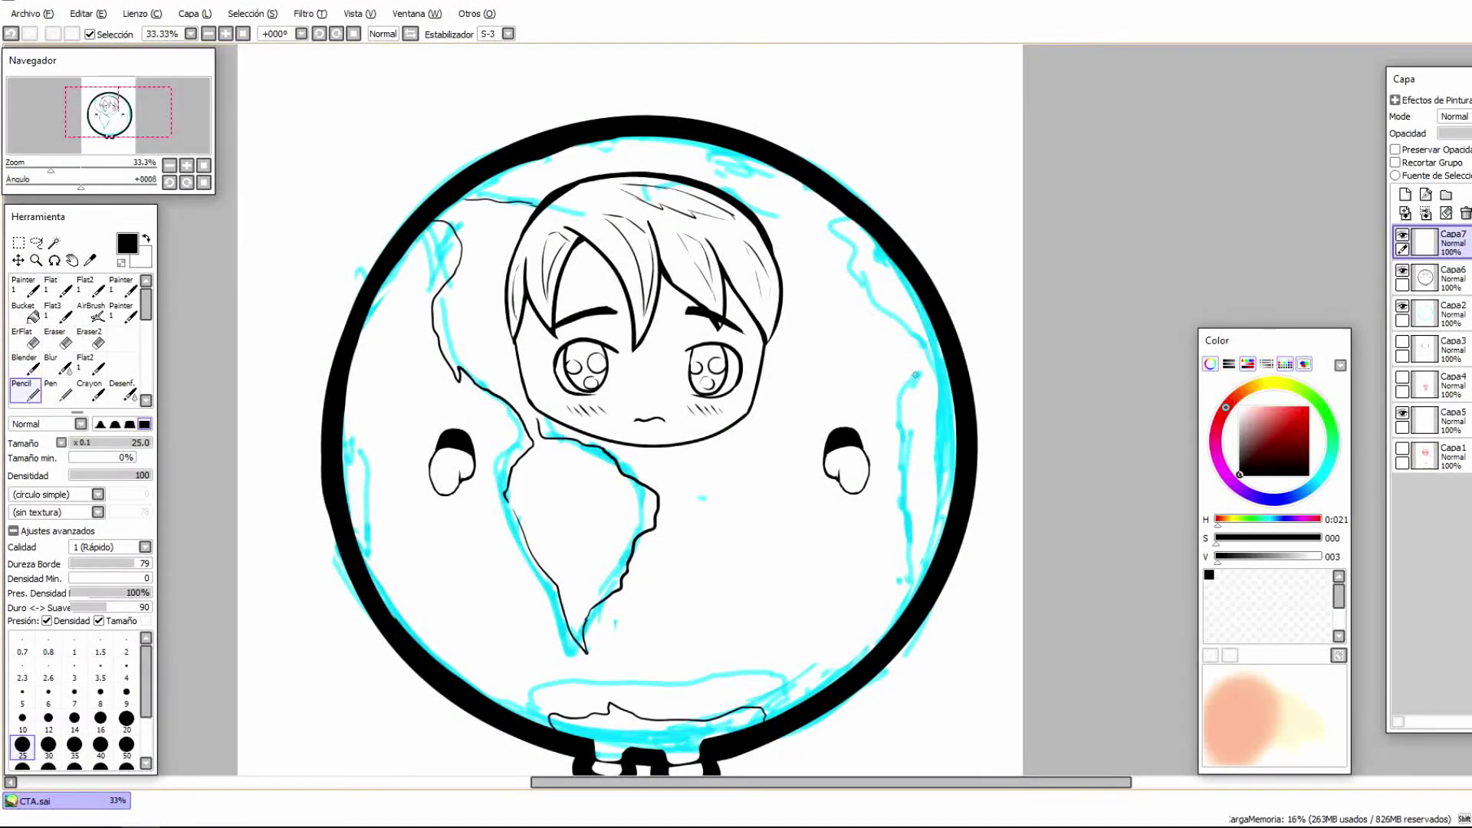
Step: Ink the wavy coastlines of Africa and Europe along the globe's right edge, redoing the strokes that miss
{"action": "key", "text": "ctrl+z"}
{"action": "left_click_drag", "start_coordinate": [929, 331], "coordinate": [919, 583]}
{"action": "key", "text": "ctrl+z"}
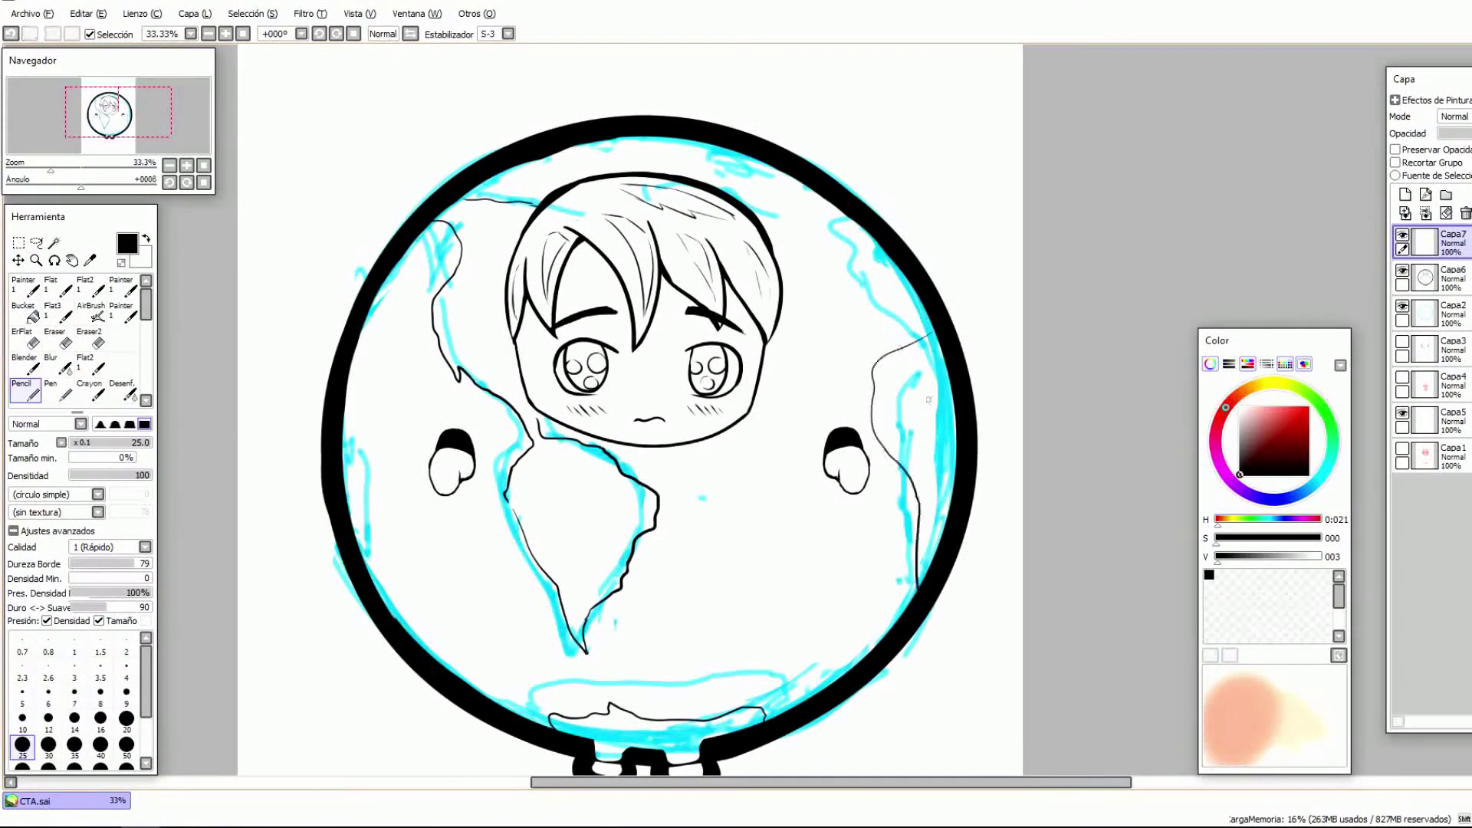
{"action": "left_click_drag", "start_coordinate": [928, 316], "coordinate": [904, 329]}
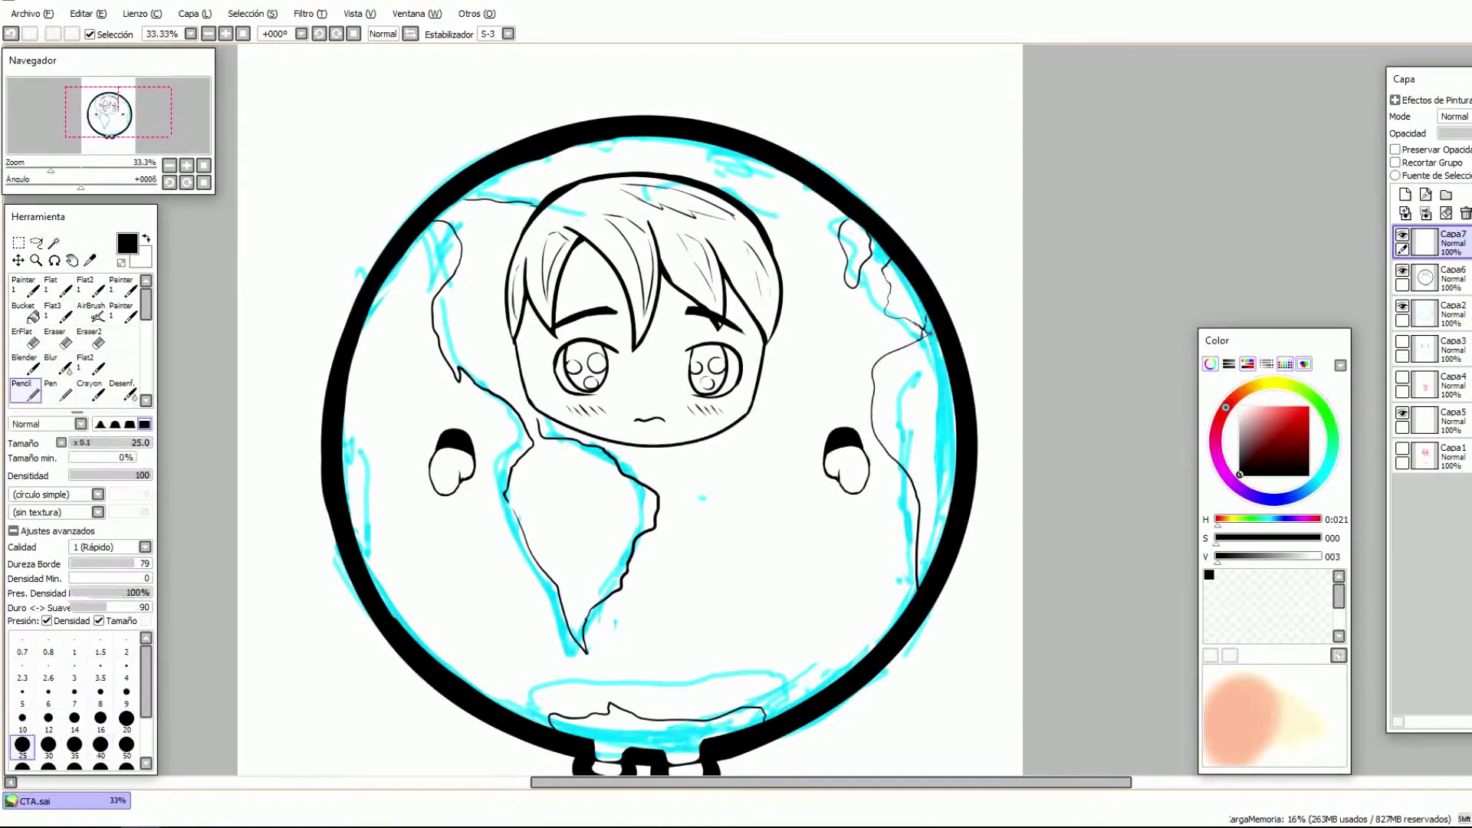